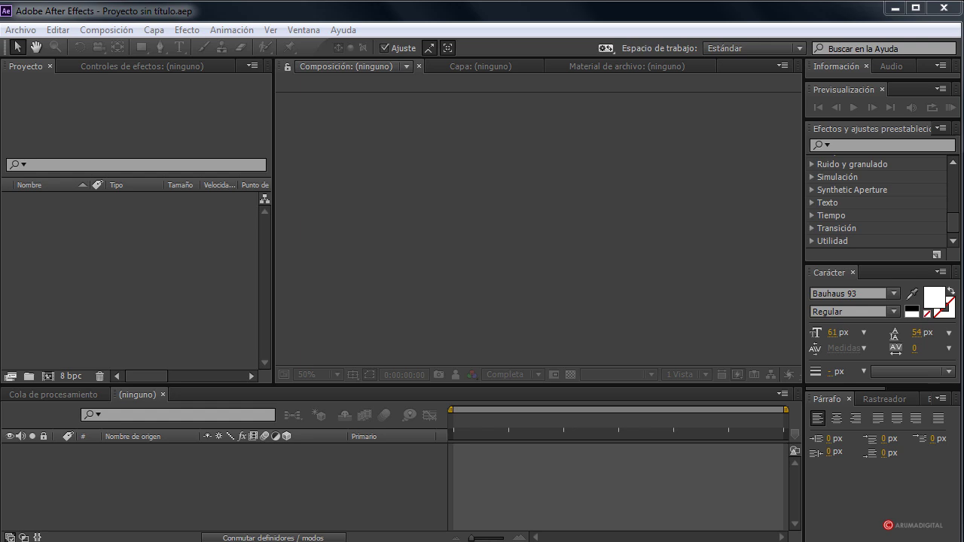
Import the carpenter graving I-HD.mp4 clip into the project
right_click(90, 250)
mouse_move(140, 327)
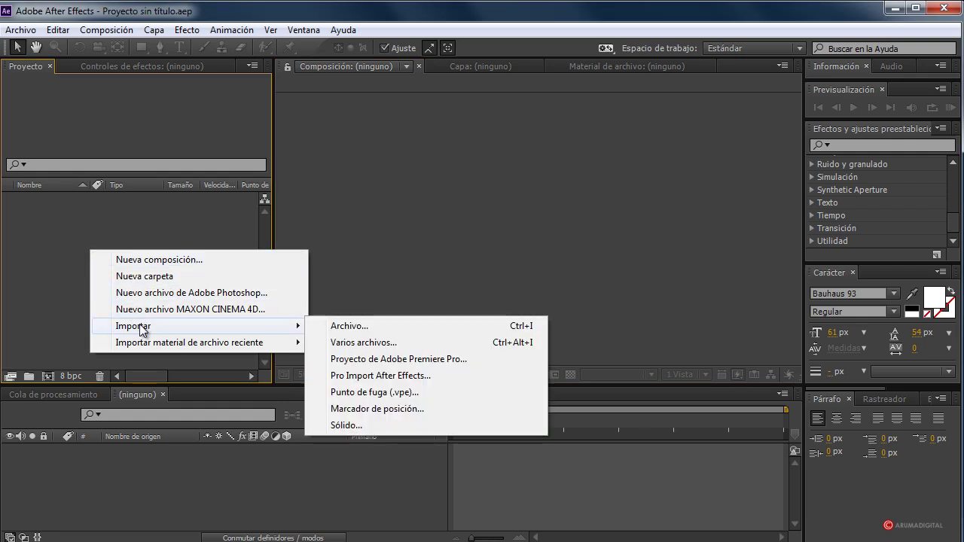
left_click(364, 330)
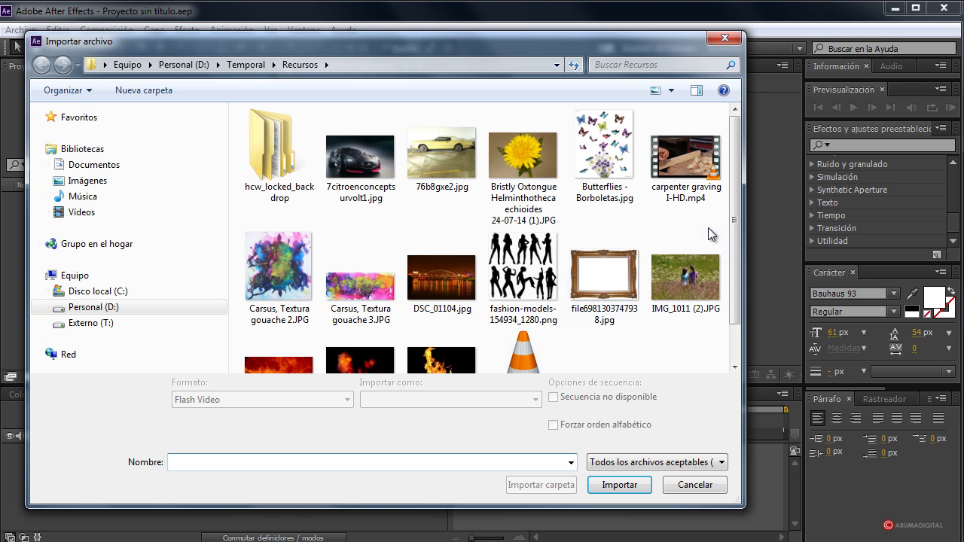
left_click(681, 202)
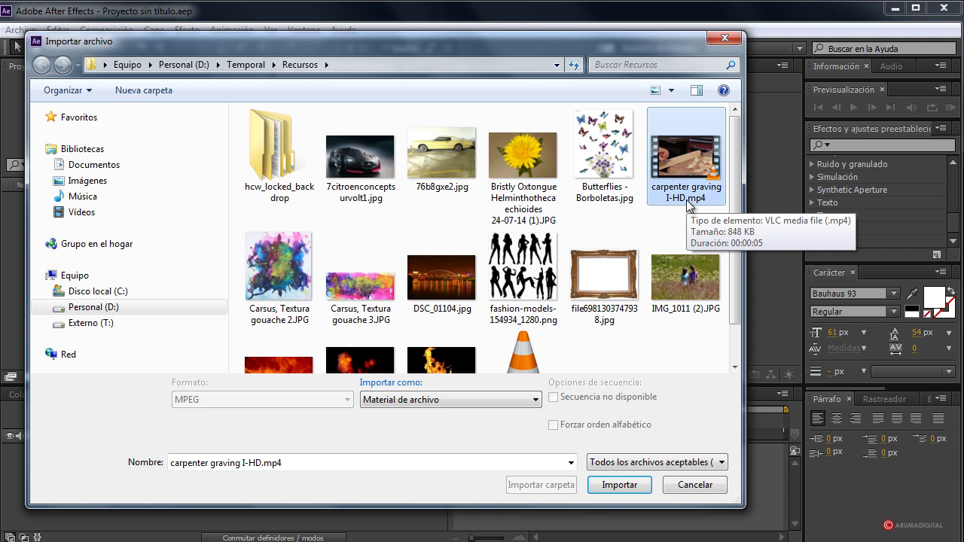
left_click(629, 489)
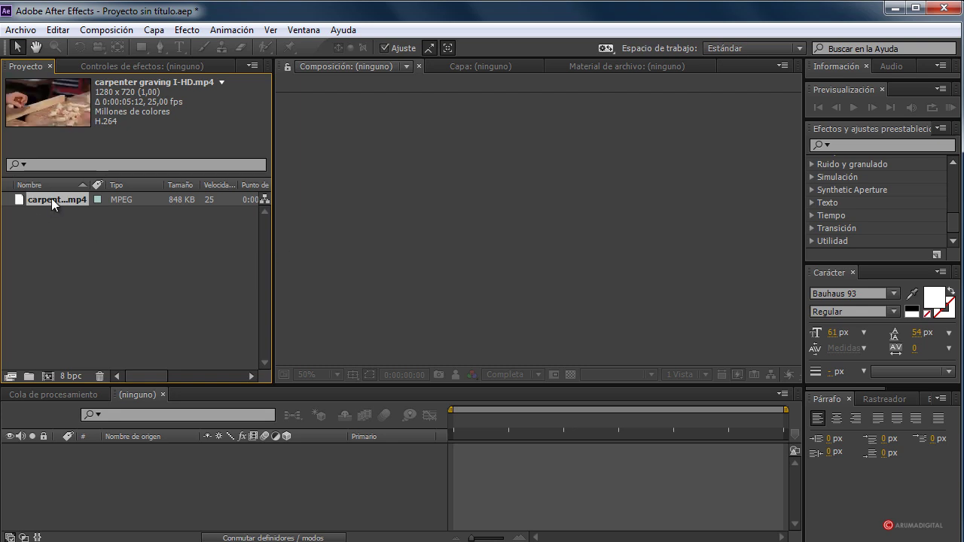
Create a new composition from the carpenter clip
left_click_drag(51, 198, 50, 374)
left_click_drag(51, 374, 50, 374)
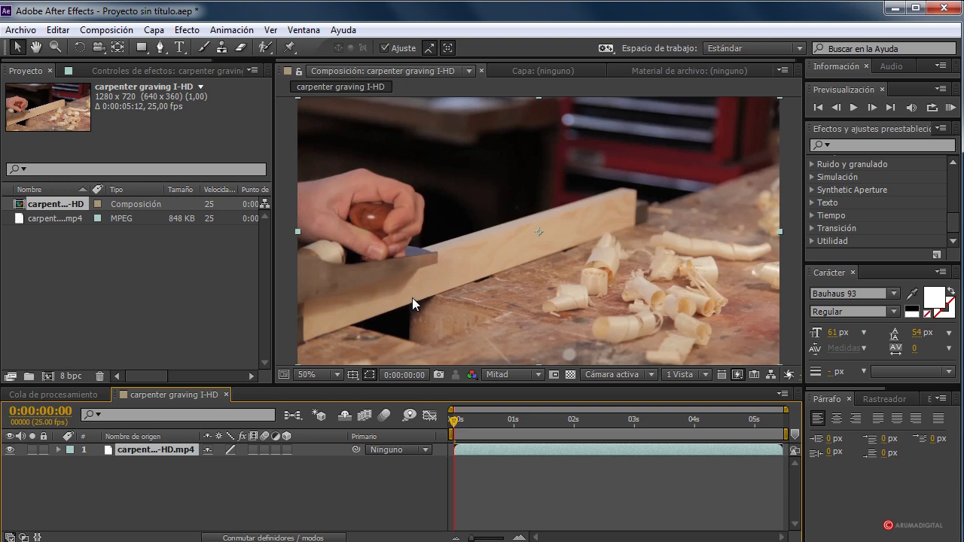
left_click(882, 145)
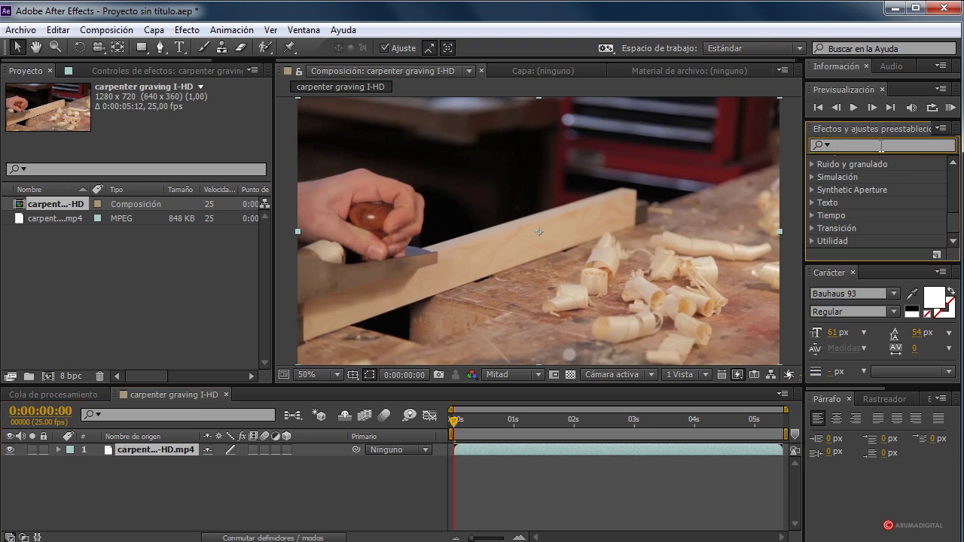
Search effects for 'deformacion' and drop Deformación de tiempo onto the carpenter clip layer
type("deformacion")
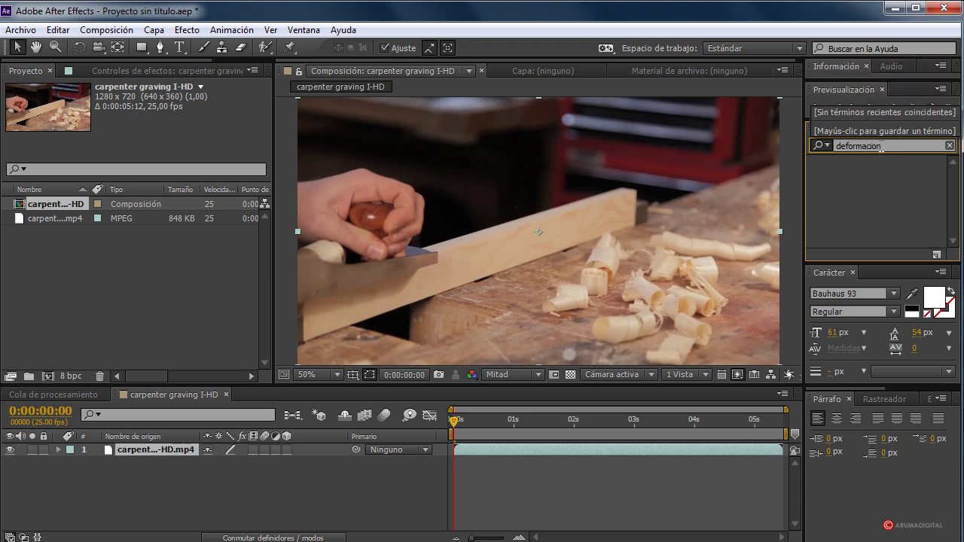
key("BackSpace")
key("BackSpace")
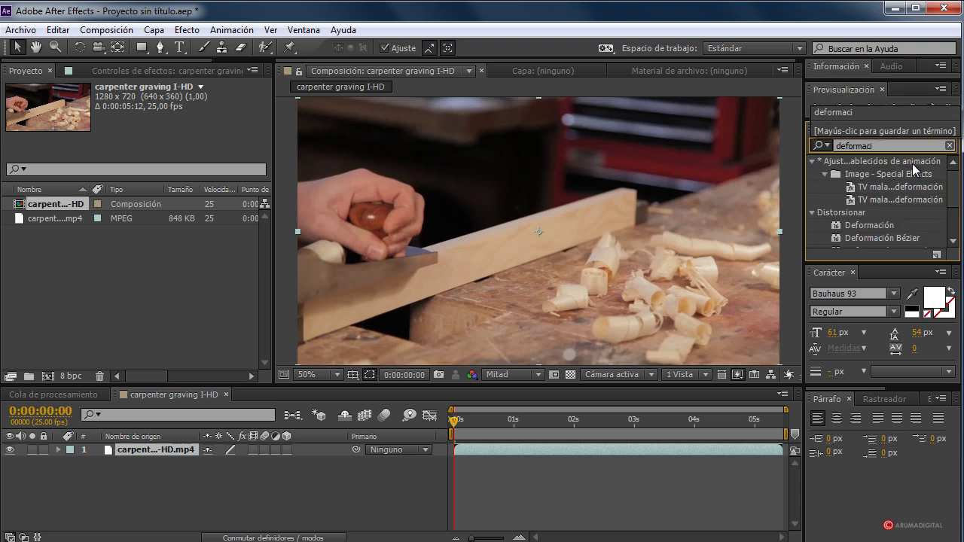
scroll(904, 196, "down", 2)
scroll(904, 196, "down", 3)
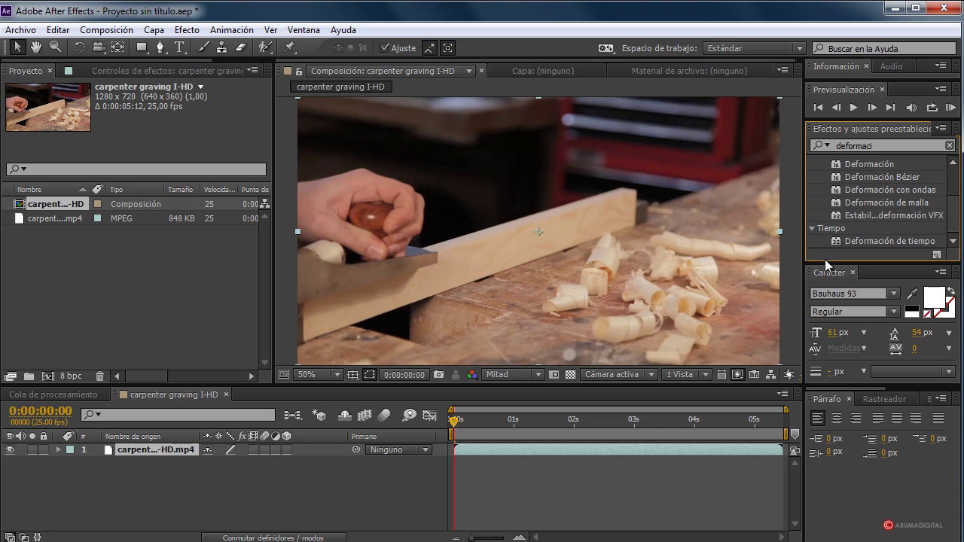
left_click_drag(889, 241, 138, 452)
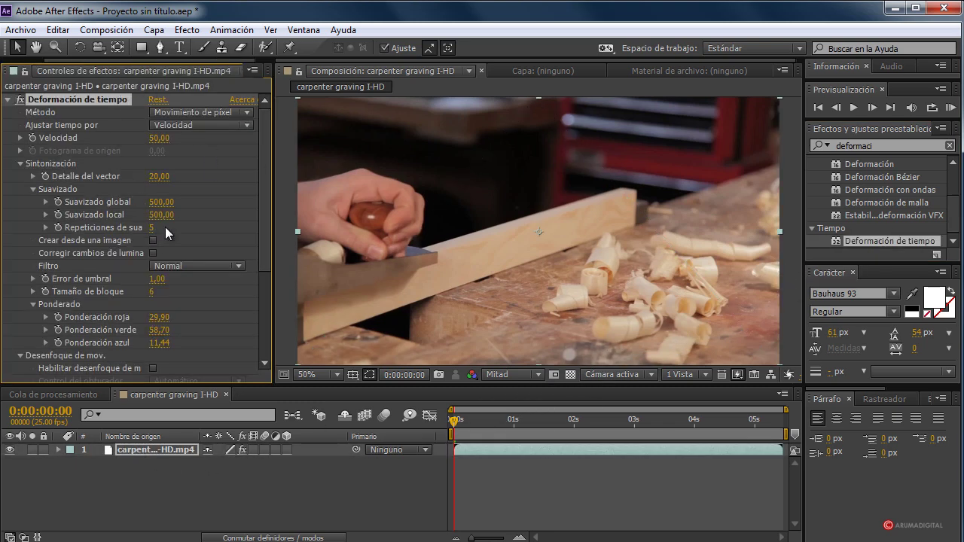
scroll(264, 226, "down", 5)
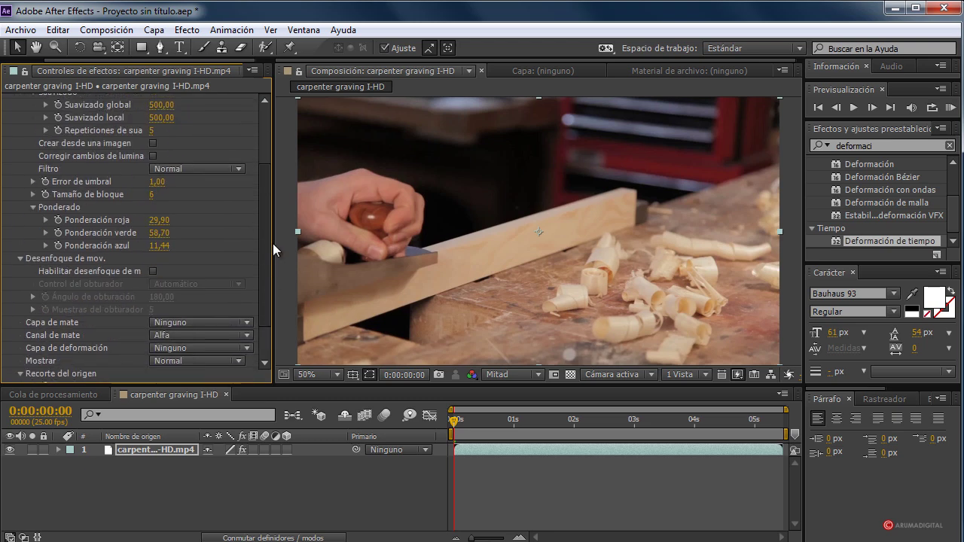
scroll(273, 243, "up", 5)
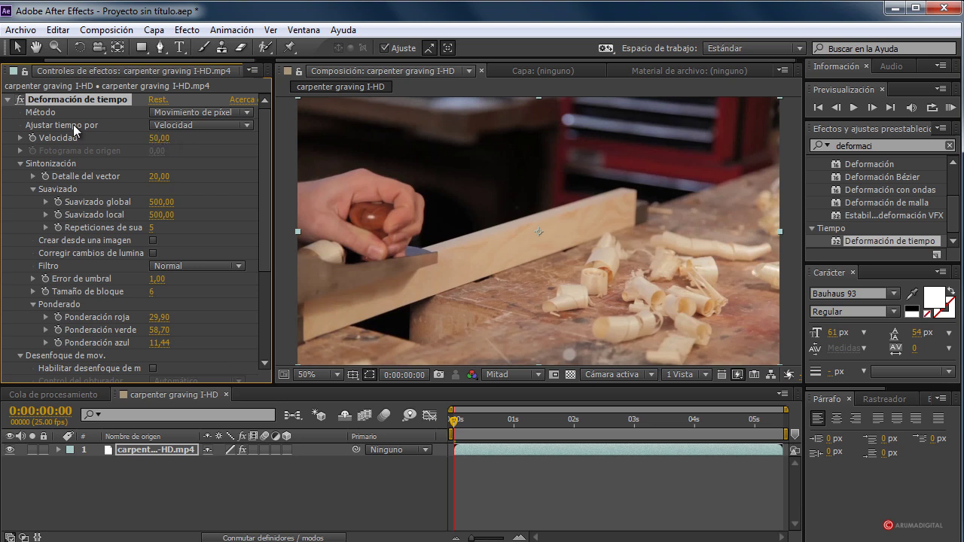
left_click(174, 113)
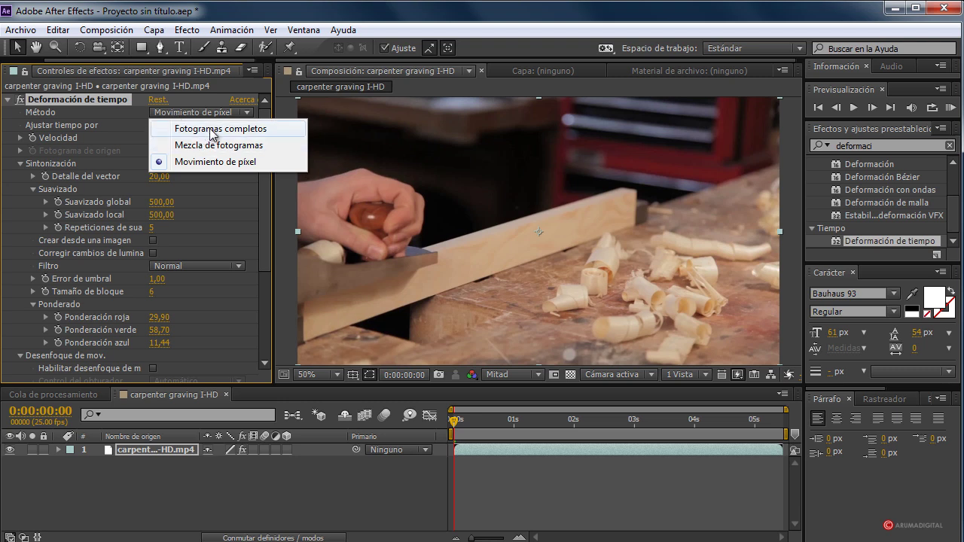
left_click(219, 162)
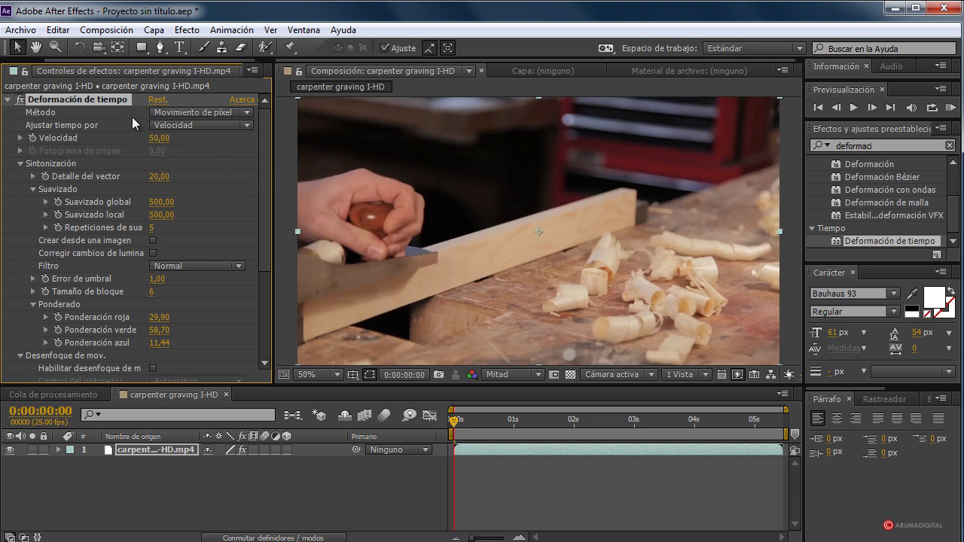
left_click(178, 126)
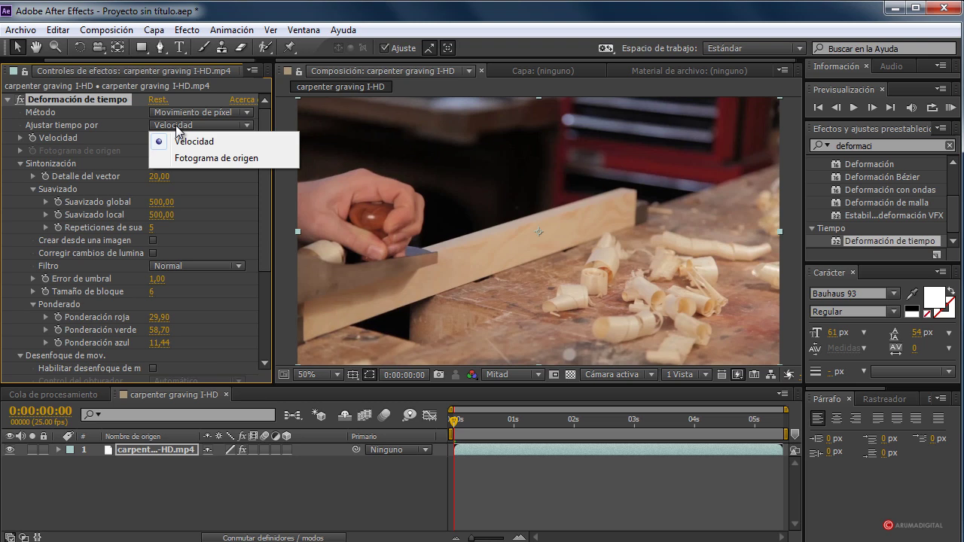
left_click(178, 143)
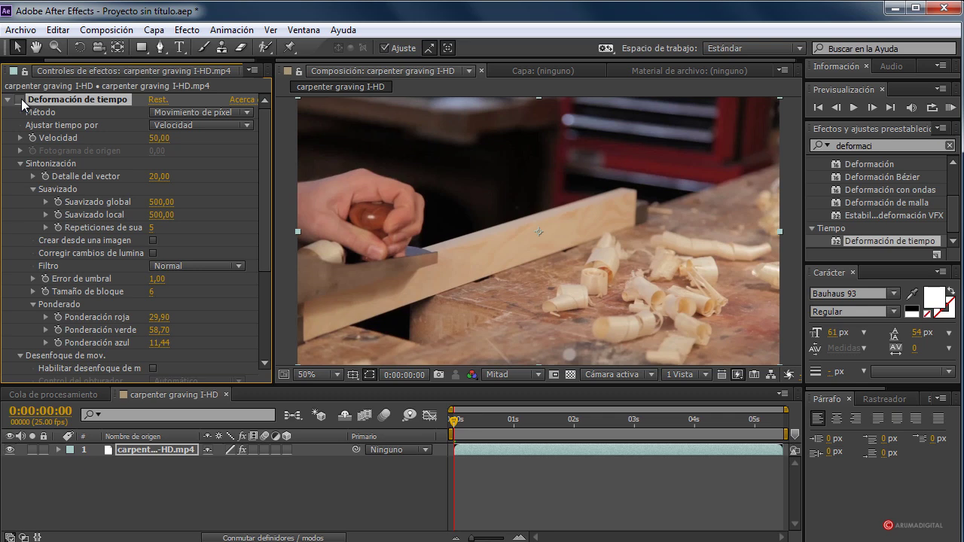
Preview the composition and jump to a later moment in the clip
left_click(854, 108)
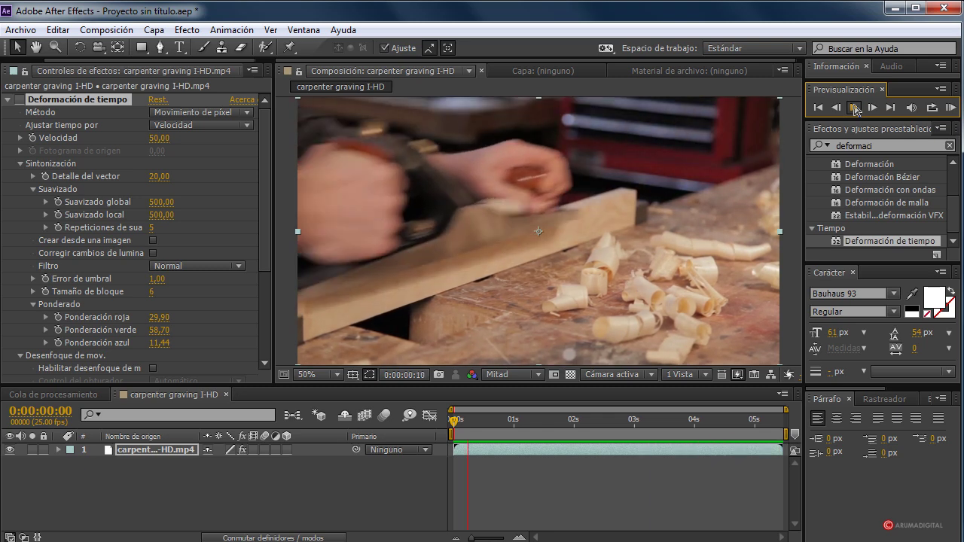
left_click(855, 110)
mouse_move(515, 424)
left_mouse_down()
mouse_move(673, 426)
mouse_move(438, 426)
left_mouse_up()
left_click(854, 107)
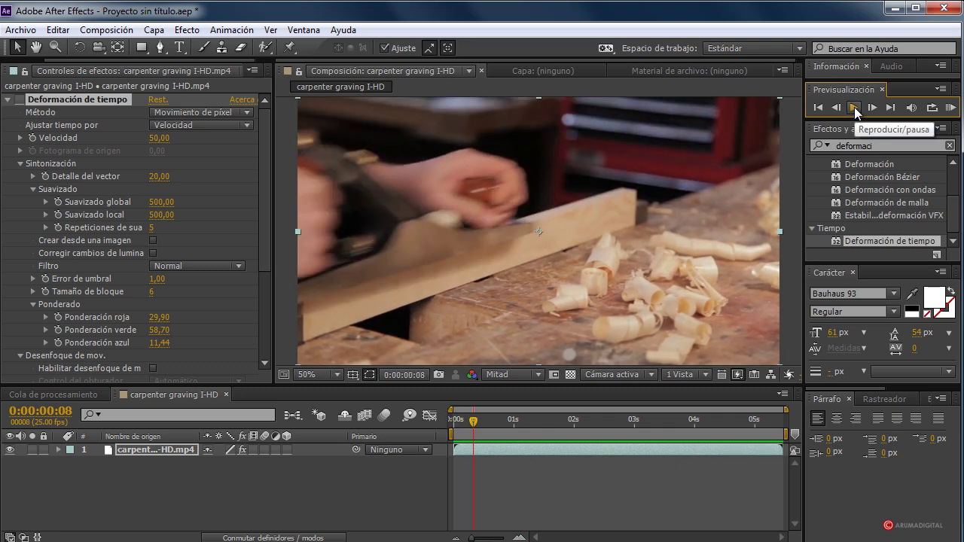
Re-enable Deformación de tiempo and RAM-preview the slowed clip from the first frame
left_click(19, 100)
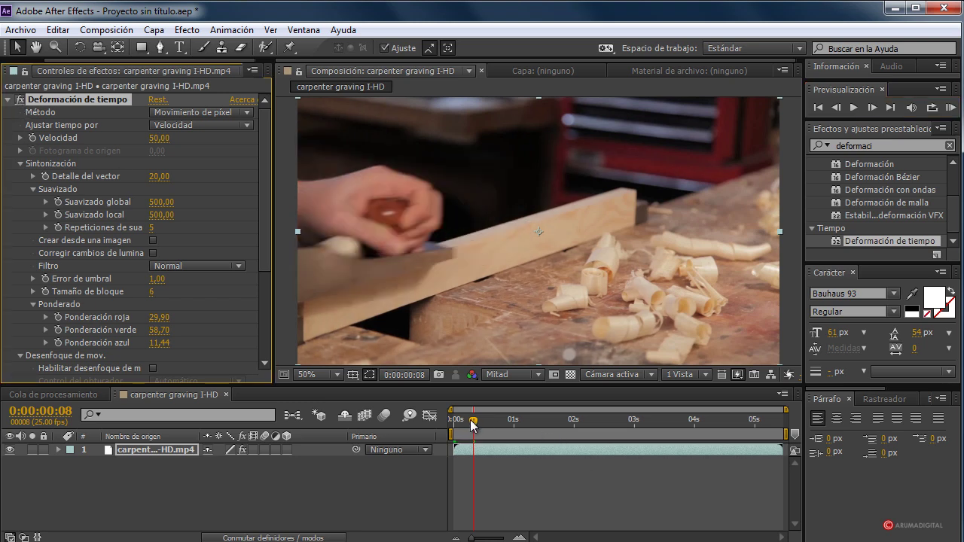
left_click_drag(462, 422, 450, 423)
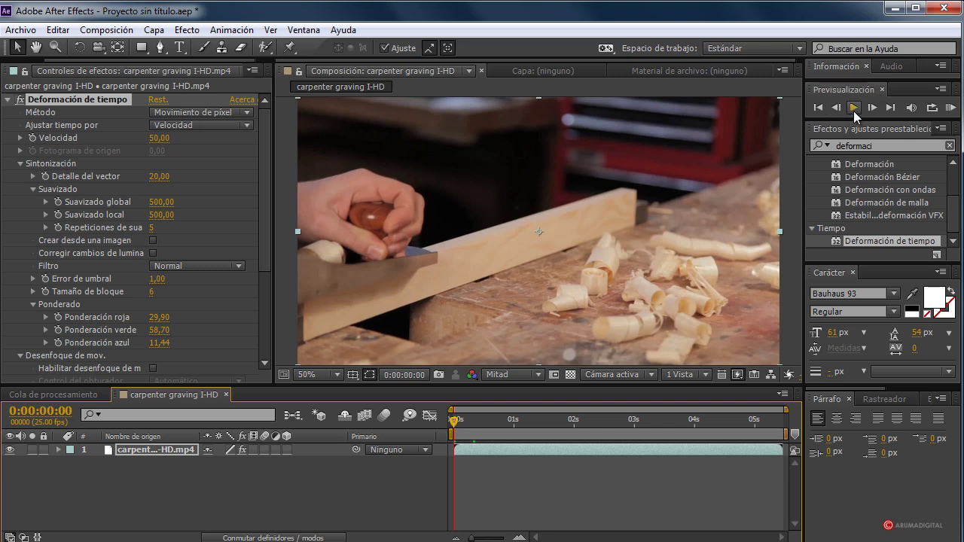
left_click(853, 111)
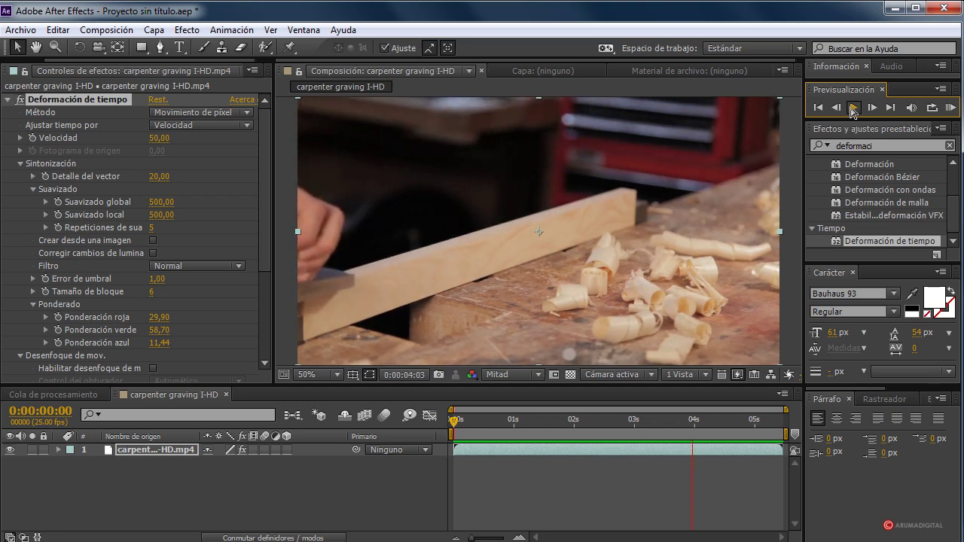
left_click(854, 108)
left_click_drag(709, 420, 455, 418)
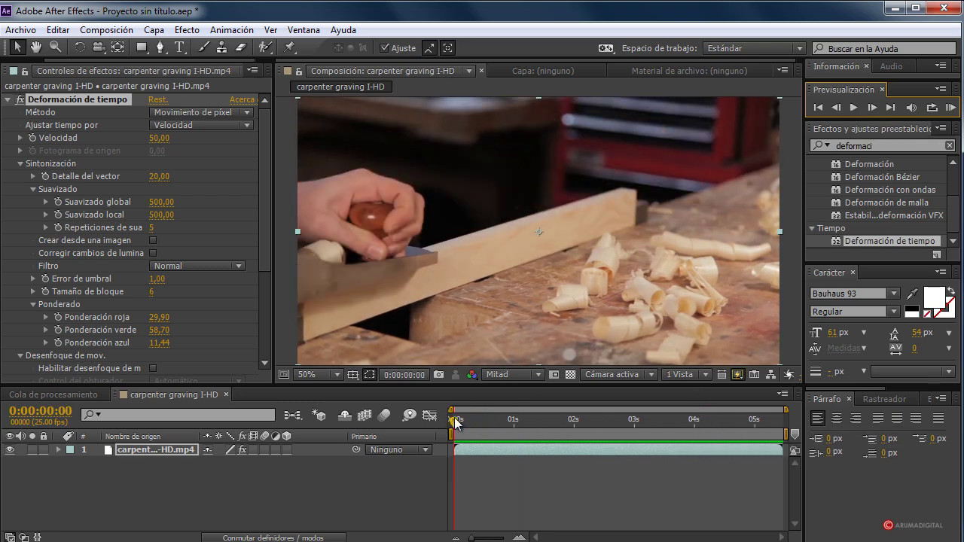
left_click(854, 106)
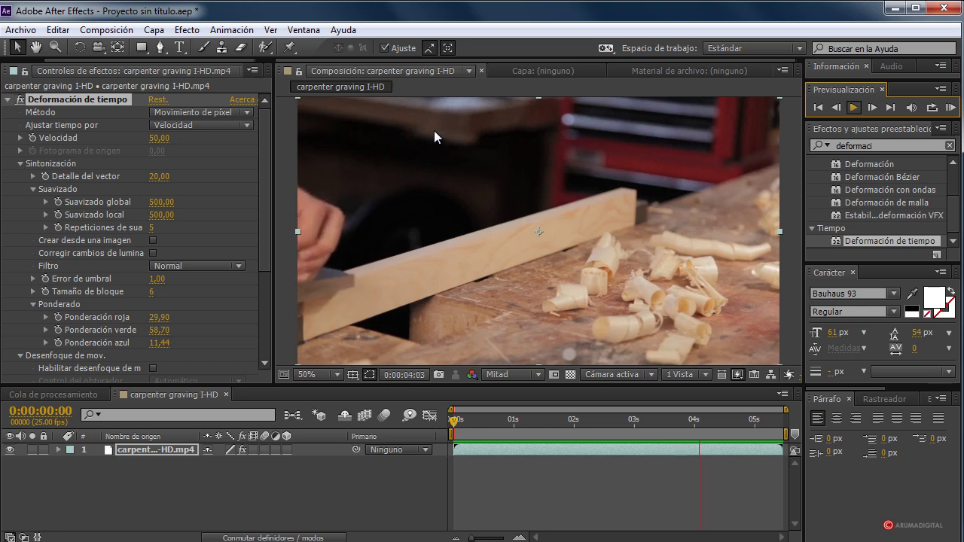
key("space")
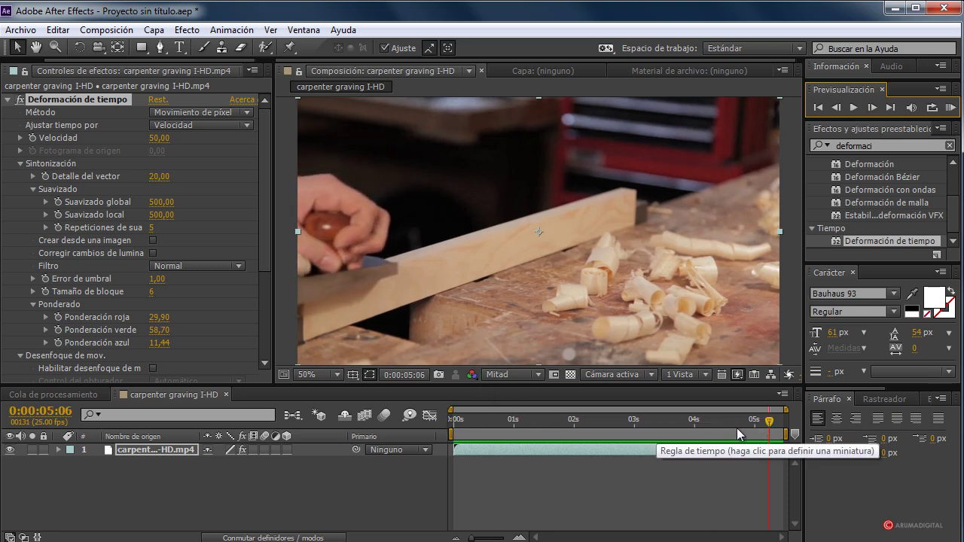
mouse_move(739, 434)
left_mouse_down()
mouse_move(538, 424)
mouse_move(646, 420)
mouse_move(640, 414)
left_mouse_up()
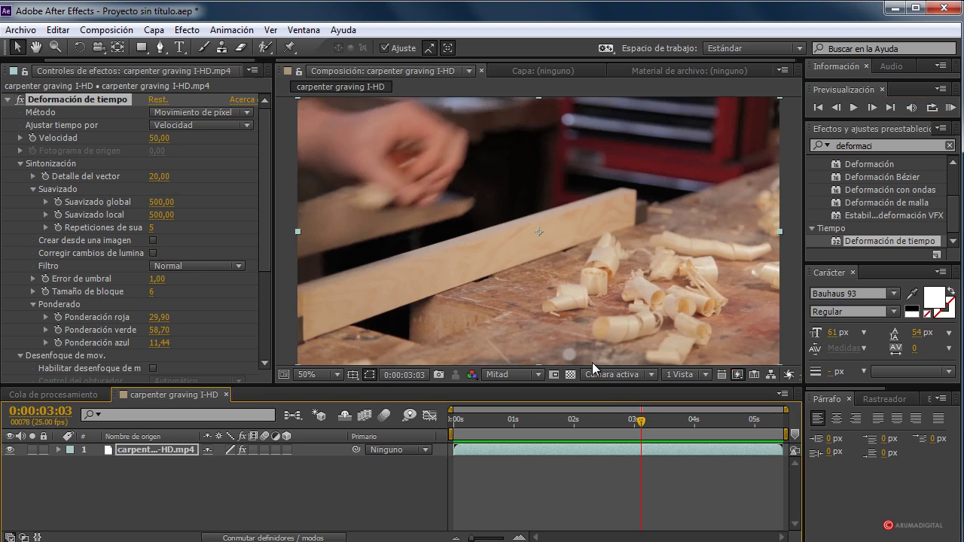
left_click_drag(640, 422, 628, 422)
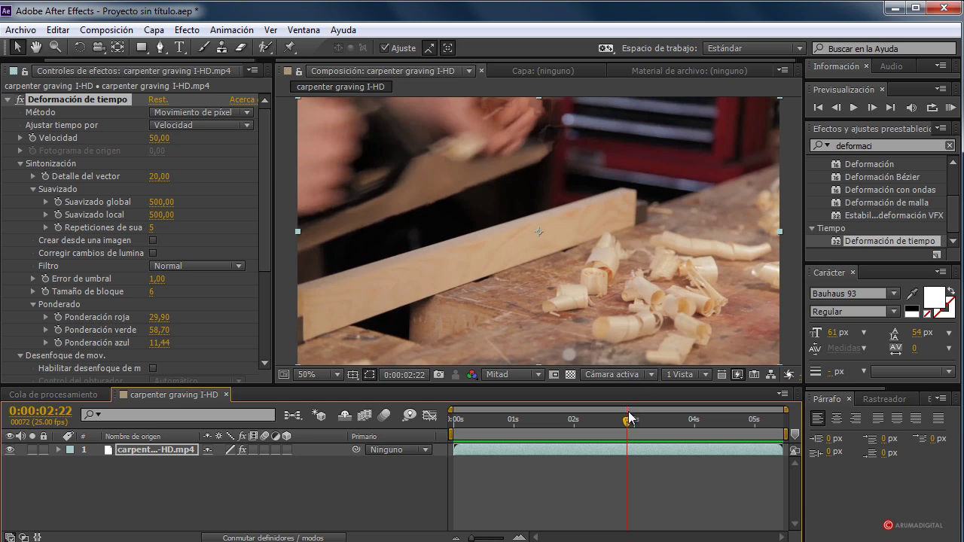
left_click_drag(630, 420, 642, 427)
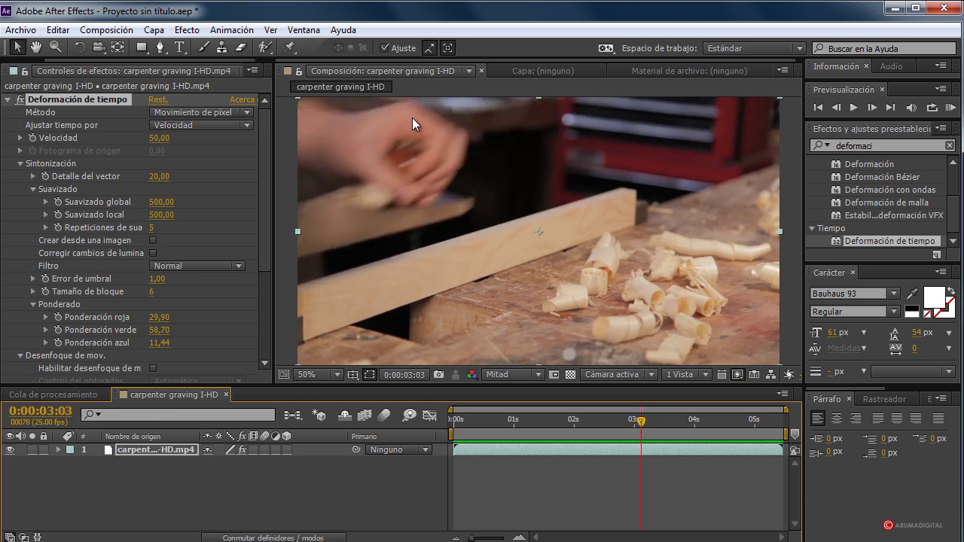
left_click_drag(634, 431, 620, 424)
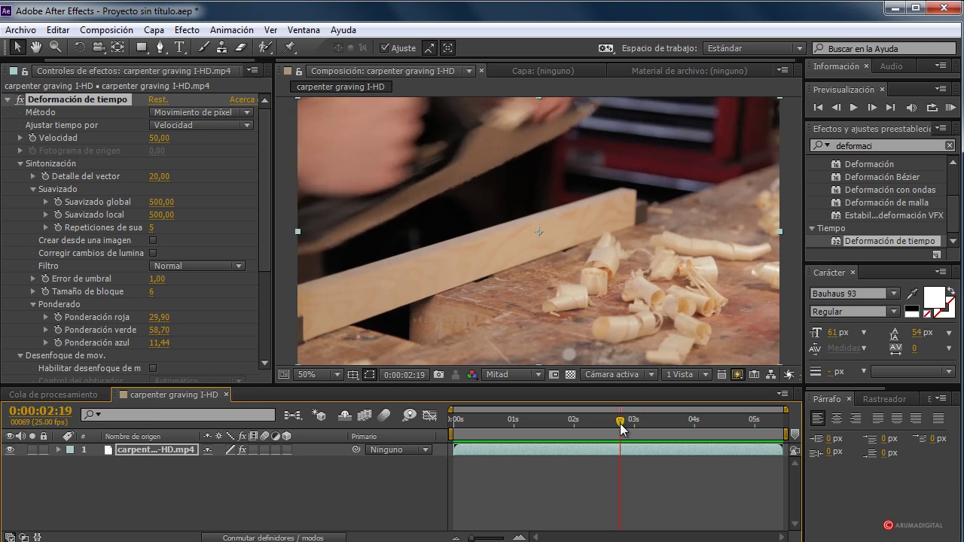
left_click_drag(620, 426, 572, 431)
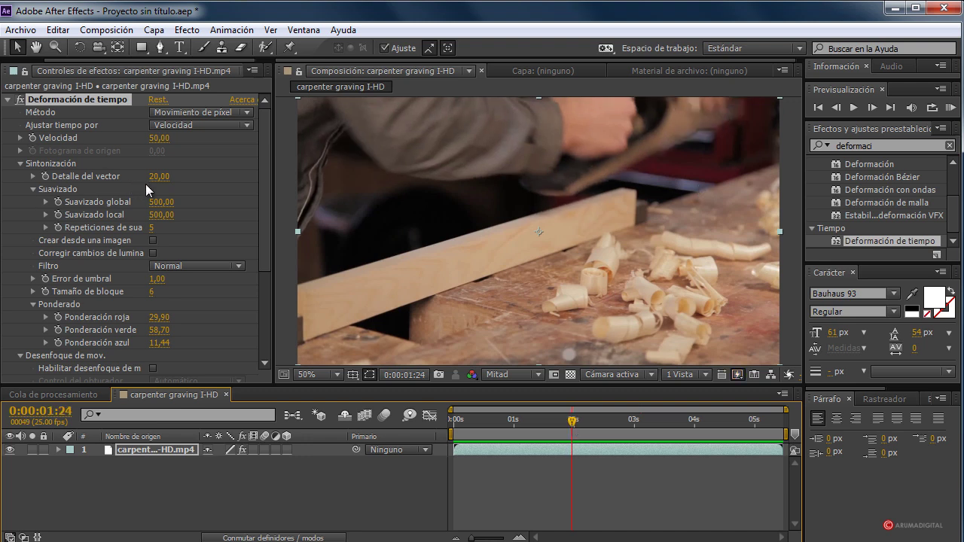
Set Detalle del vector to 28,00 and preview the slowed clip
left_click_drag(160, 178, 142, 178)
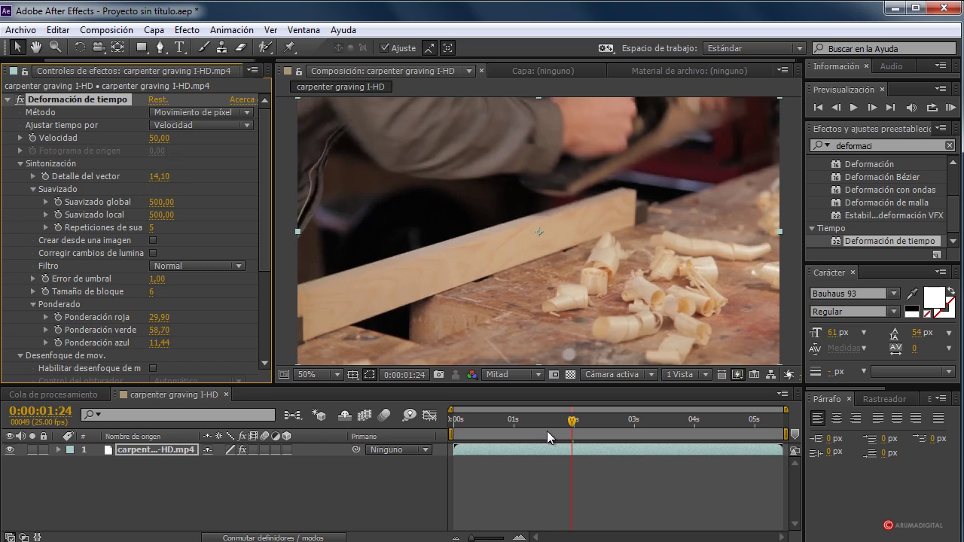
left_click_drag(570, 428, 455, 426)
left_click(854, 109)
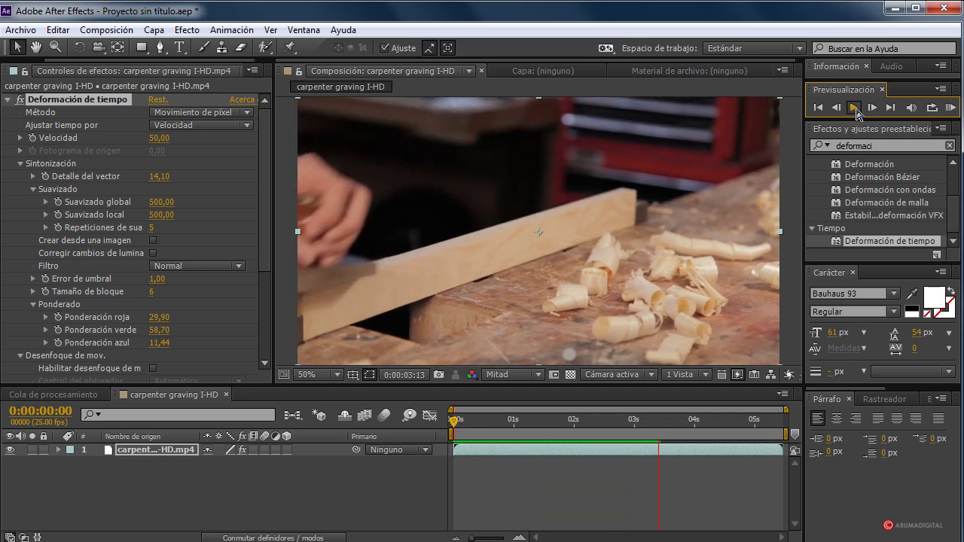
left_click(855, 109)
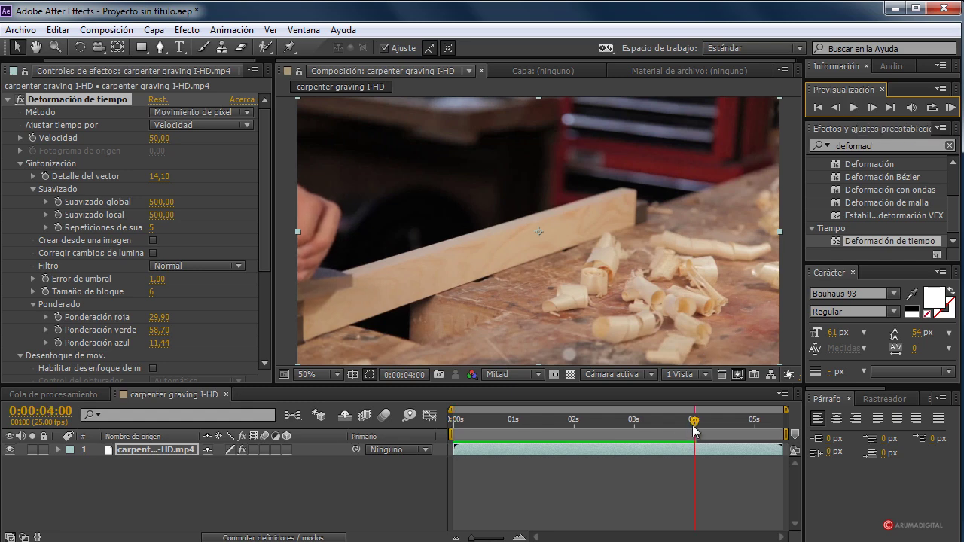
Scrub back through the clip to review motion around the one-second mark
mouse_move(694, 430)
left_mouse_down()
mouse_move(544, 432)
mouse_move(642, 424)
left_mouse_up()
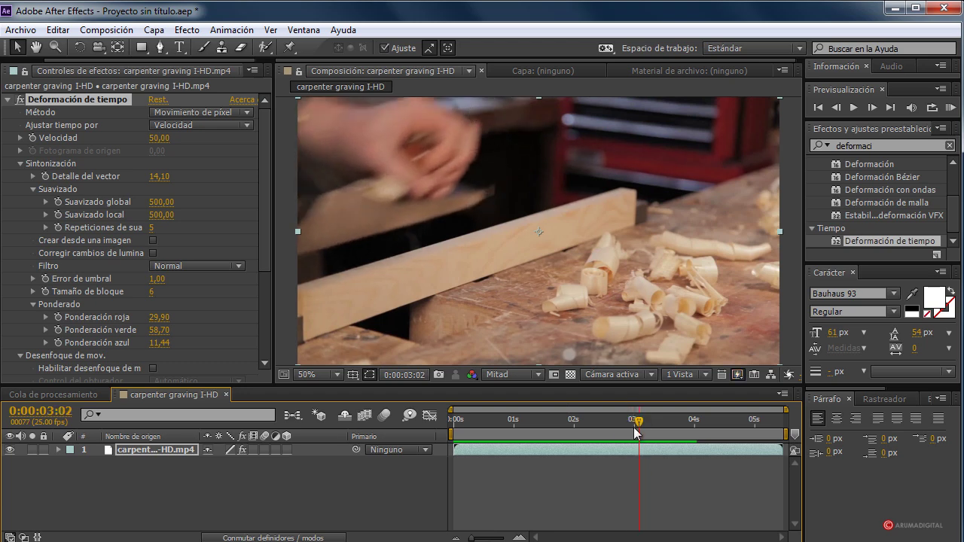
left_click_drag(637, 431, 453, 427)
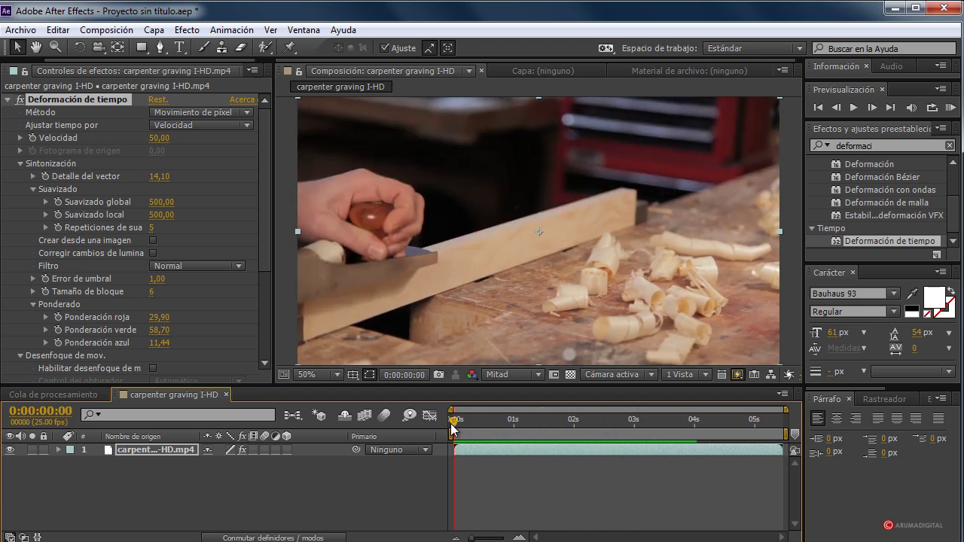
left_click_drag(453, 428, 513, 424)
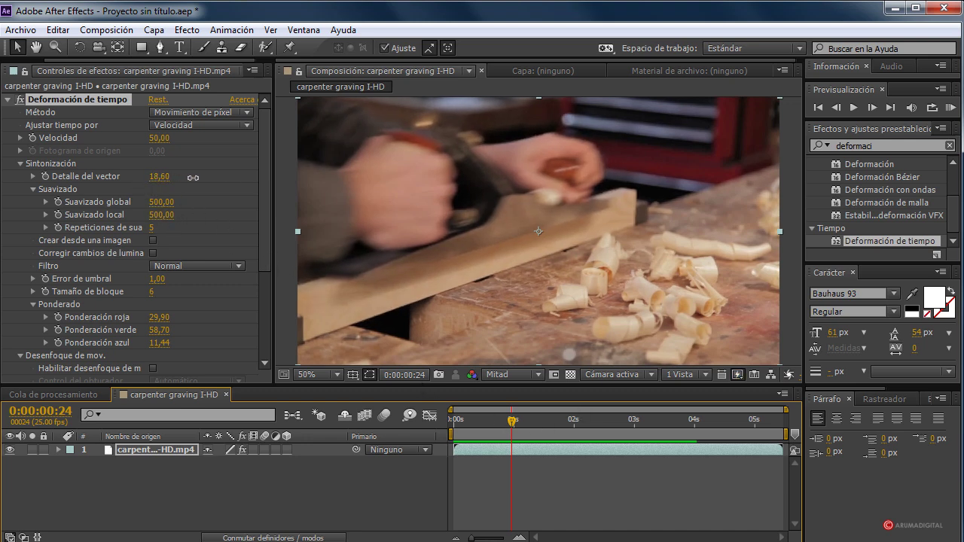
left_click(261, 176)
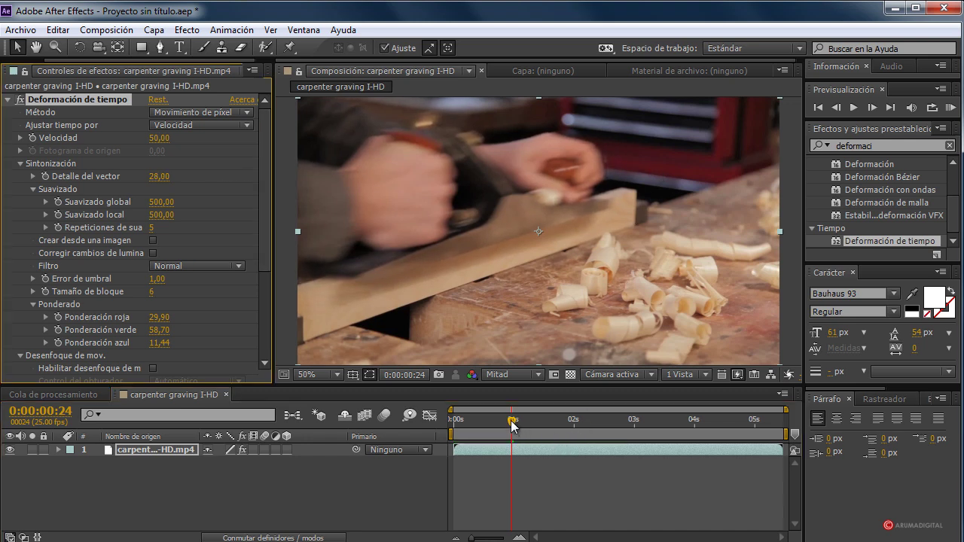
mouse_move(511, 427)
left_mouse_down()
mouse_move(504, 420)
mouse_move(527, 421)
mouse_move(516, 421)
left_mouse_up()
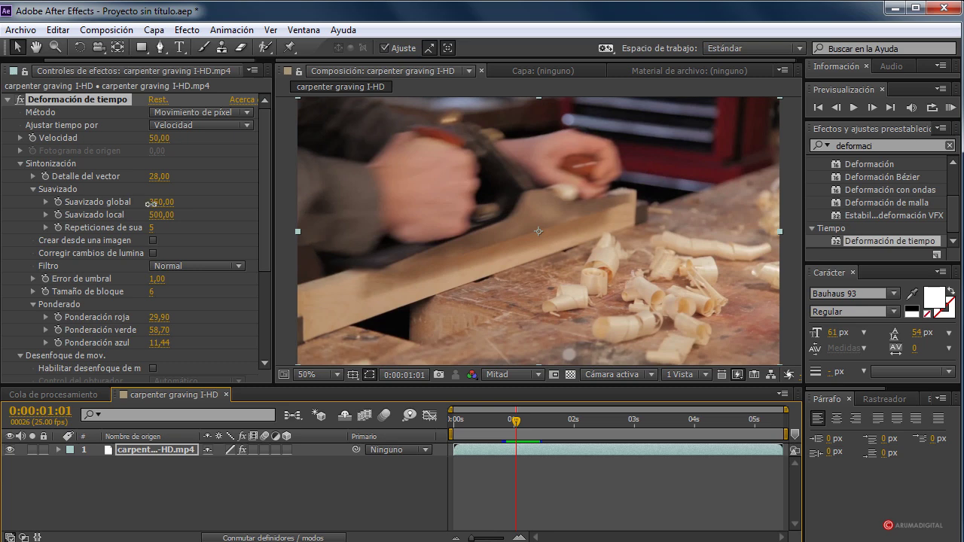
Set Suavizado global and local to 460,00 and Repeticiones de suavizado to 40
left_click_drag(142, 204, 124, 203)
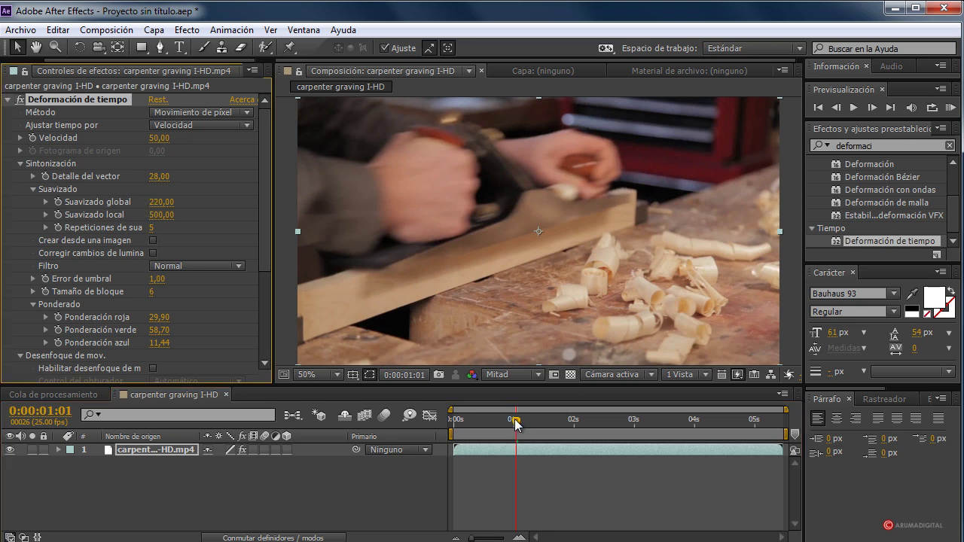
left_click_drag(510, 420, 555, 424)
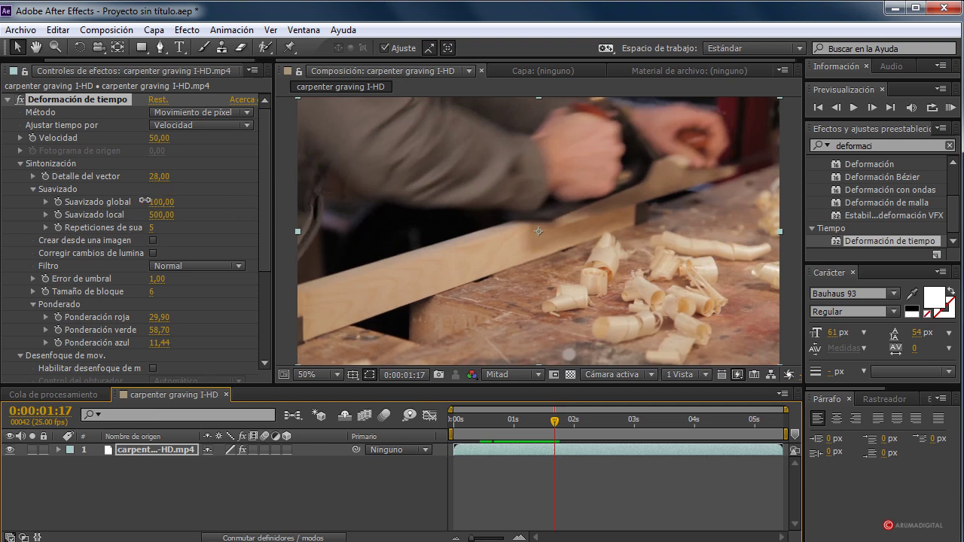
mouse_move(136, 201)
left_mouse_down()
mouse_move(161, 201)
mouse_move(162, 223)
left_mouse_up()
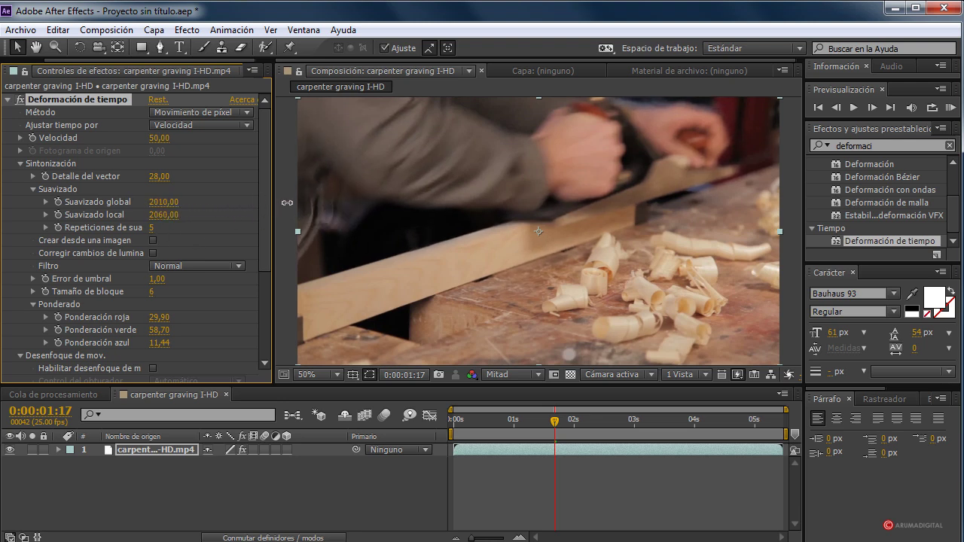
left_click_drag(287, 203, 125, 204)
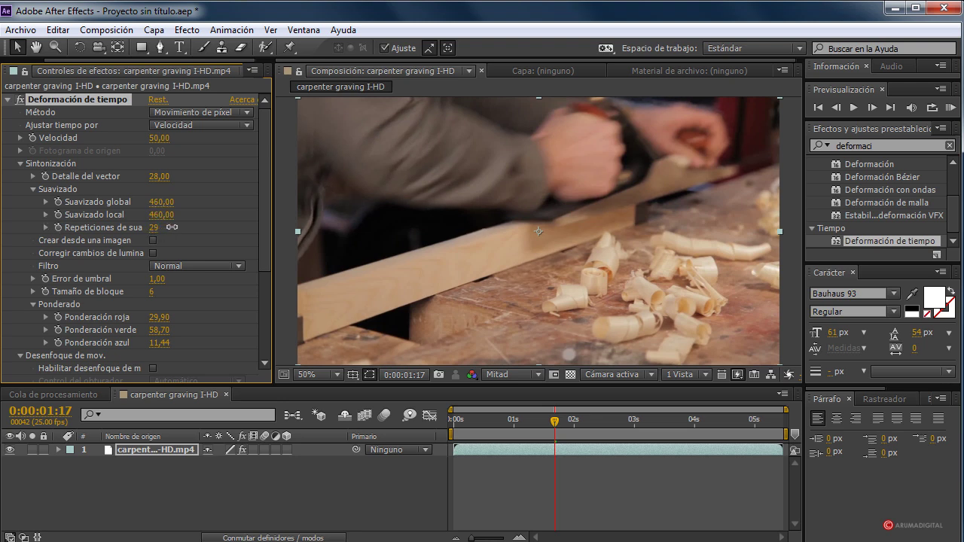
Preview the smoothed clip, scrubbing around one second and back to the start
left_click_drag(554, 424, 502, 422)
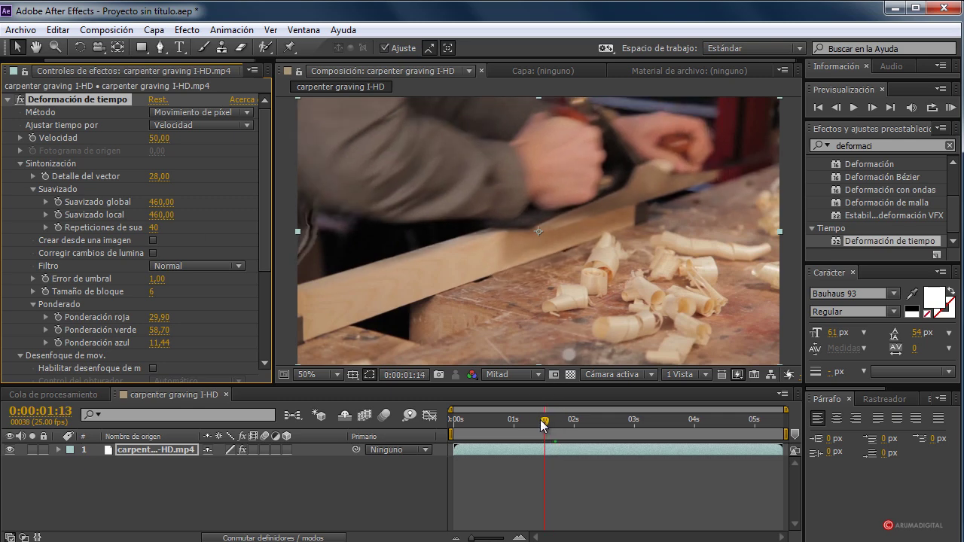
key("space")
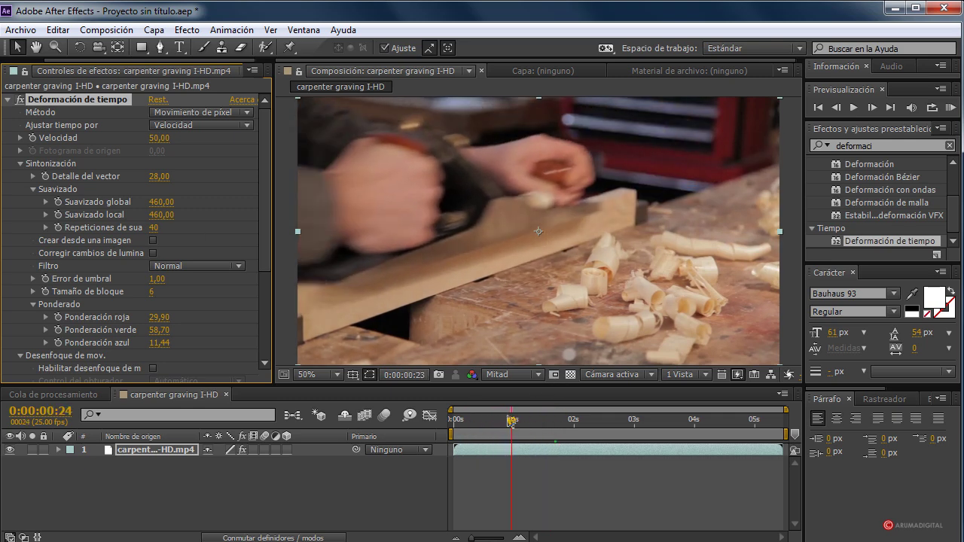
left_click_drag(524, 430, 497, 422)
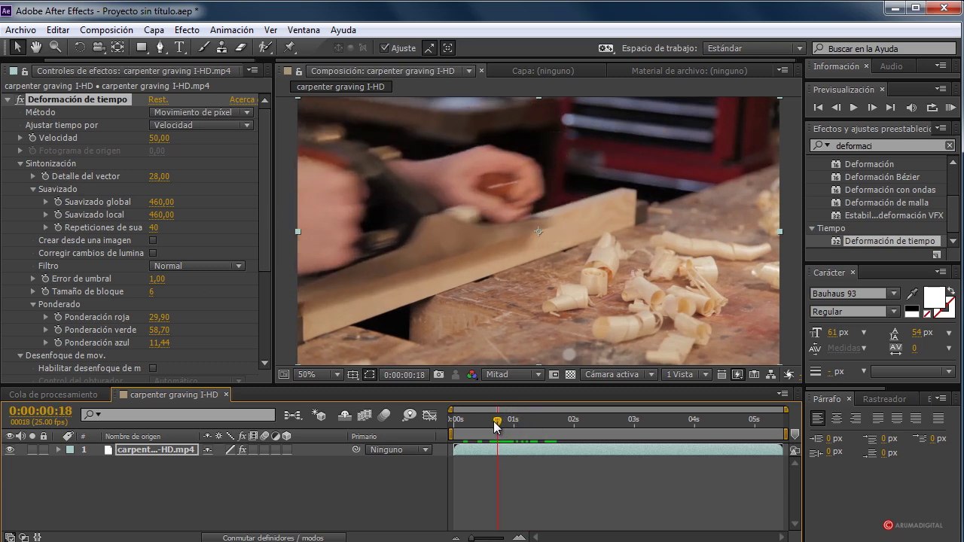
left_click_drag(495, 422, 430, 424)
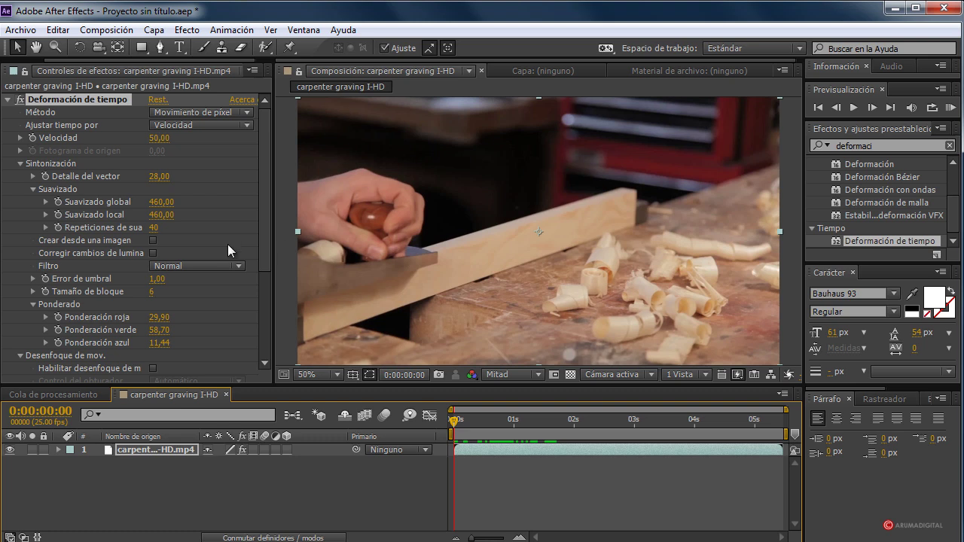
Set the time warp Filtro to Extremo and advance to inspect the result
left_click(191, 266)
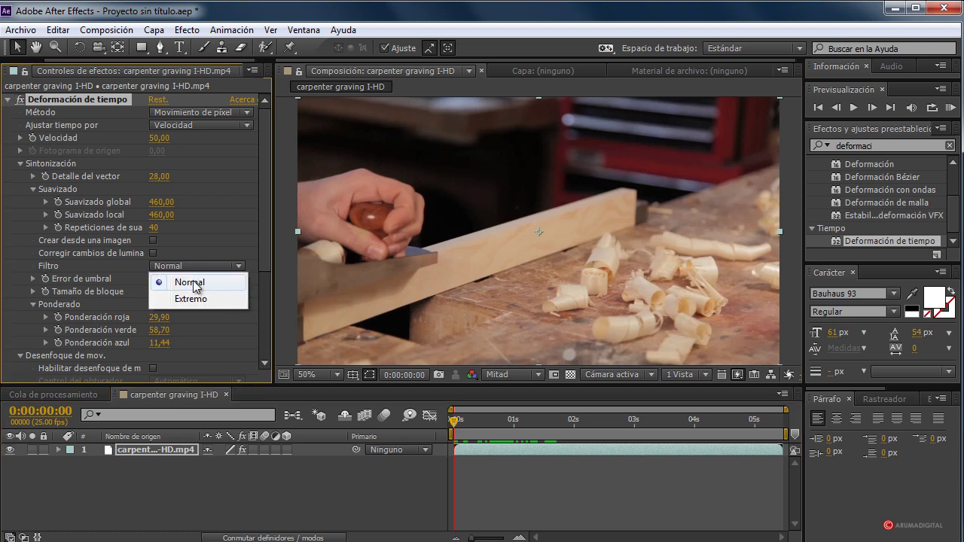
left_click(183, 301)
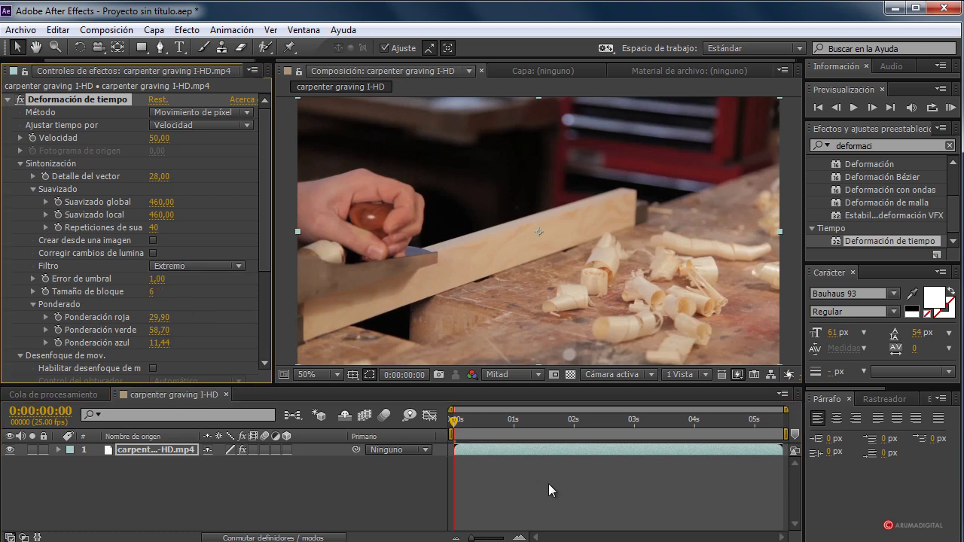
left_click_drag(468, 430, 510, 430)
left_click_drag(513, 428, 522, 428)
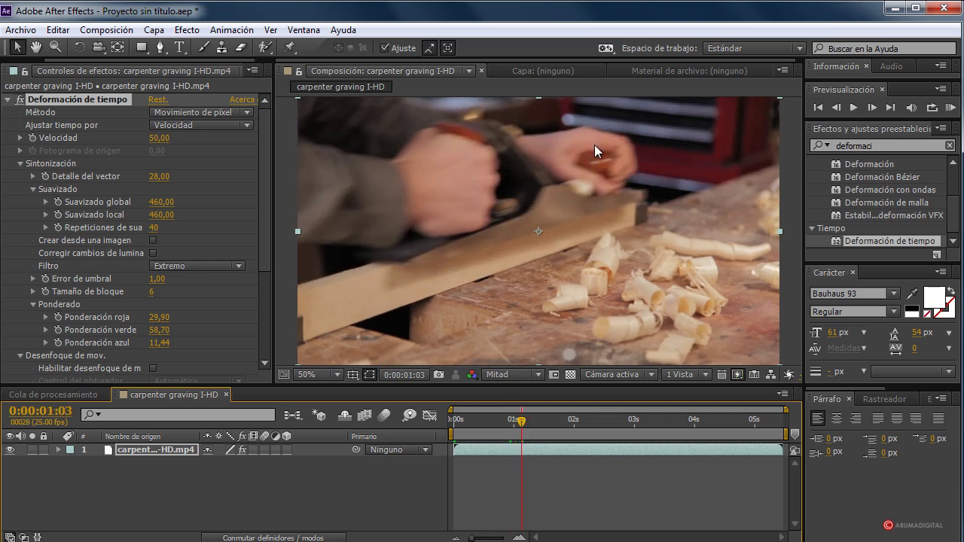
Switch the viewer resolution to Completa and then back to Mitad
left_click(512, 375)
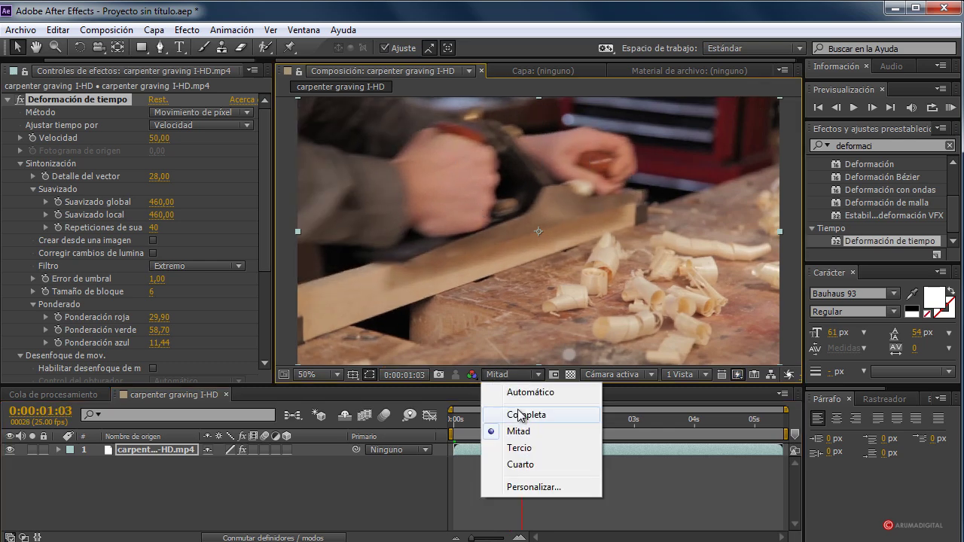
left_click(515, 435)
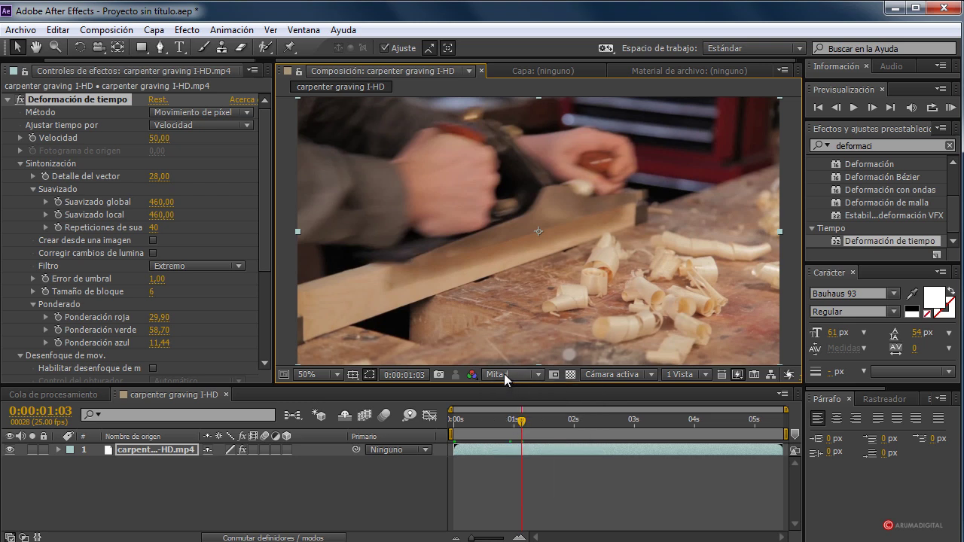
left_click(507, 377)
left_click(521, 416)
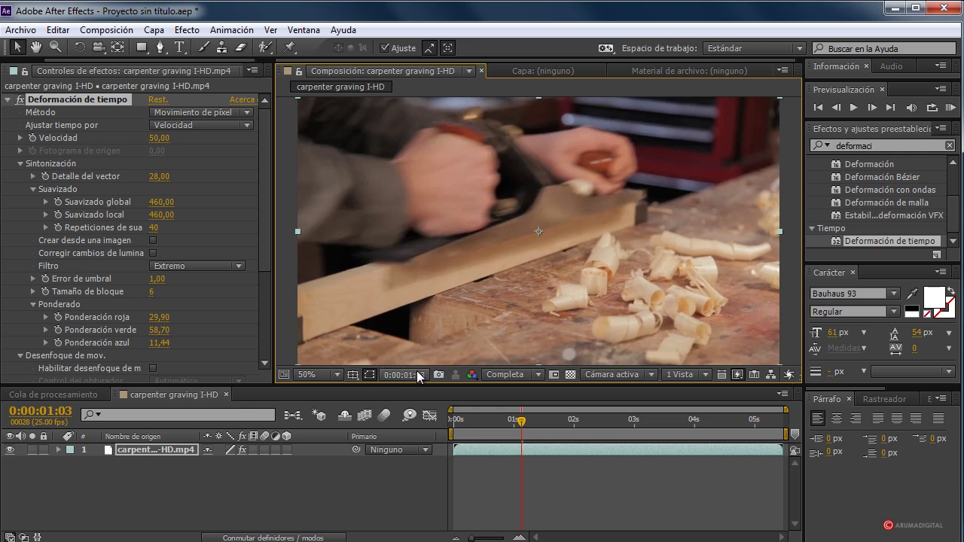
left_click(503, 375)
left_click(525, 433)
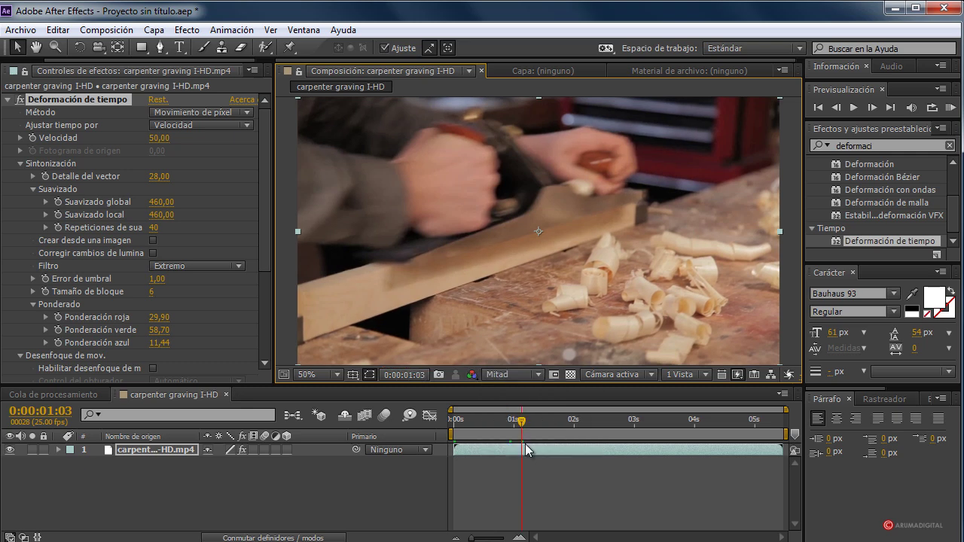
Scrub forward a few frames, then back to the first frame
left_click_drag(522, 426, 579, 430)
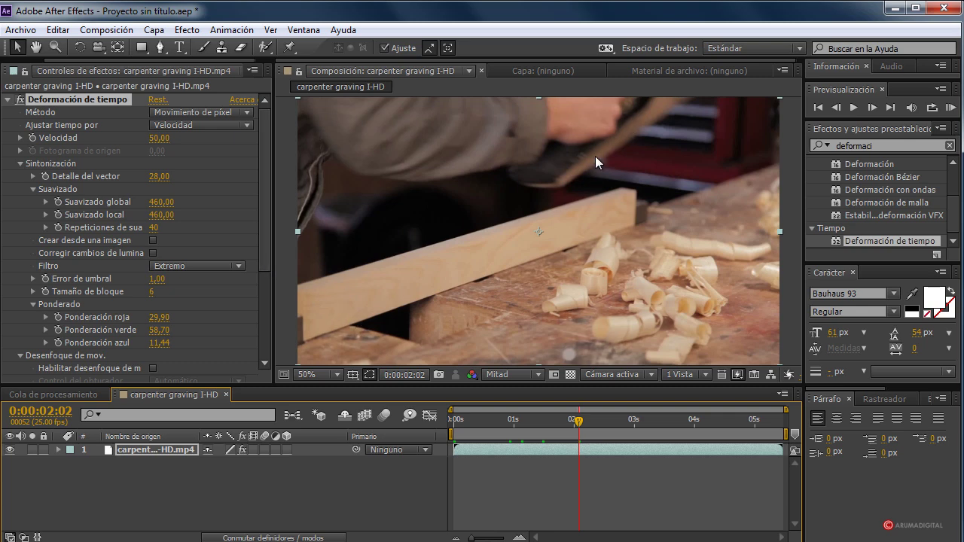
mouse_move(578, 422)
left_mouse_down()
mouse_move(509, 431)
mouse_move(536, 431)
left_mouse_up()
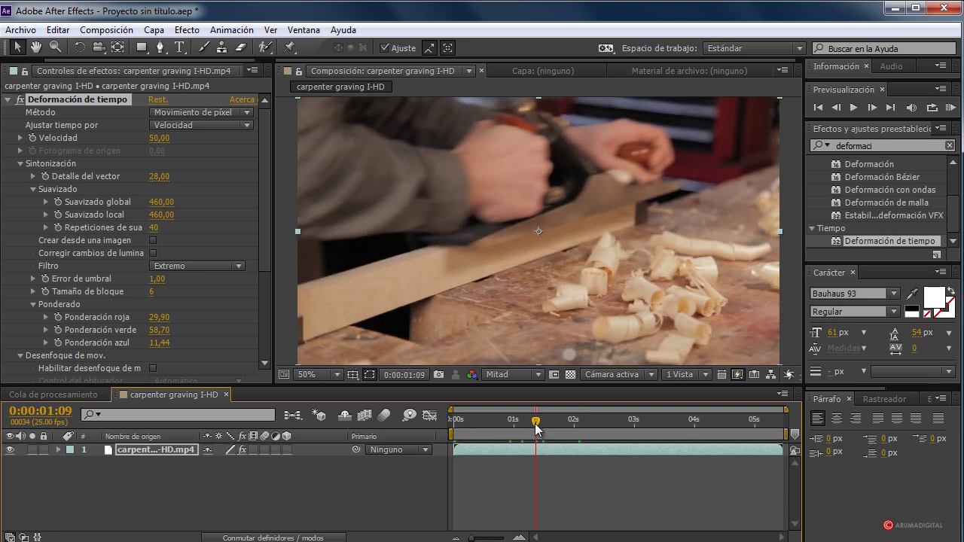
mouse_move(541, 432)
left_mouse_down()
mouse_move(453, 431)
mouse_move(529, 422)
mouse_move(442, 421)
left_mouse_up()
left_click(852, 109)
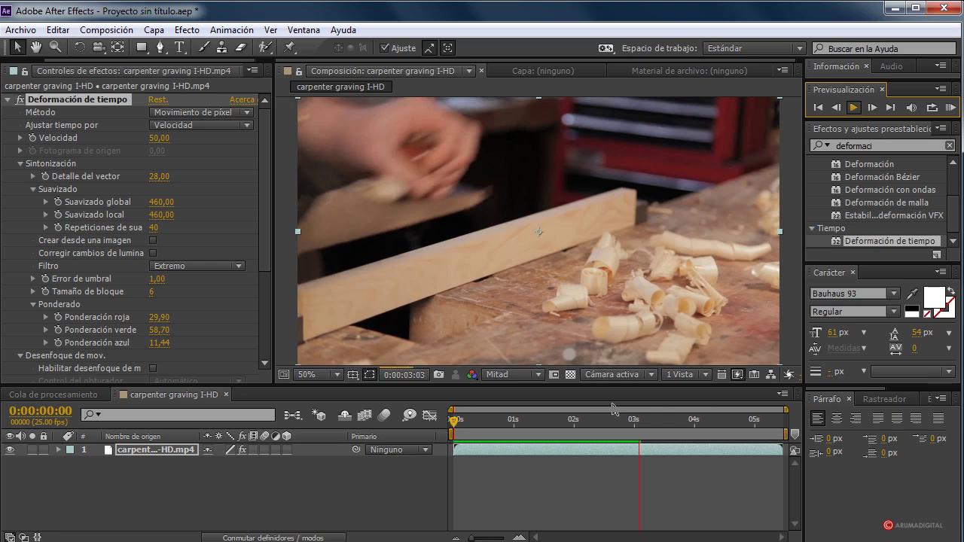
left_click(855, 113)
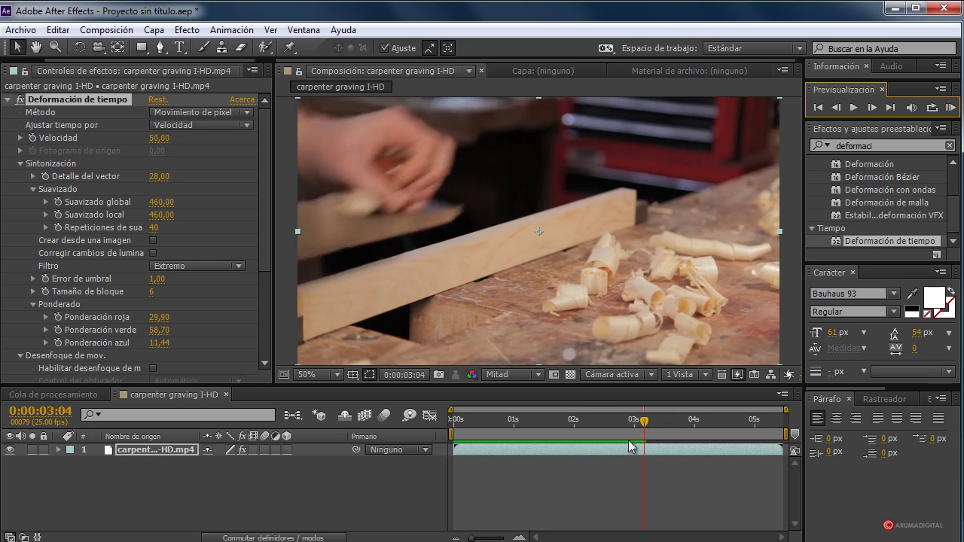
mouse_move(644, 420)
left_mouse_down()
mouse_move(452, 432)
mouse_move(453, 422)
left_mouse_up()
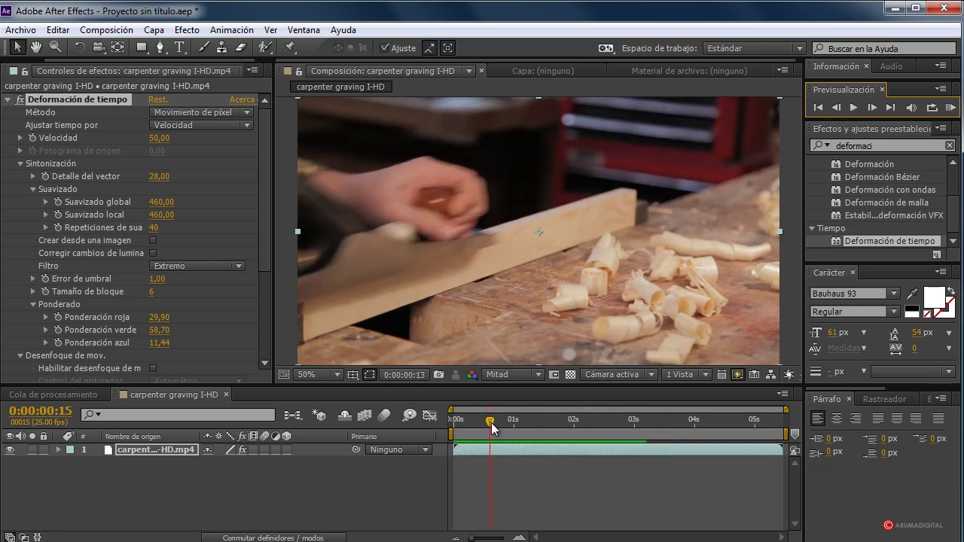
left_click(855, 107)
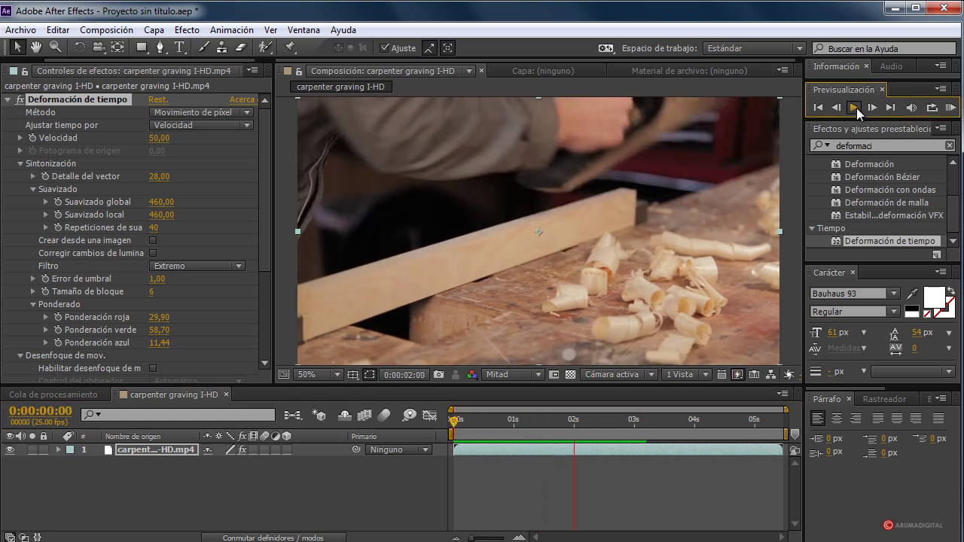
left_click(856, 109)
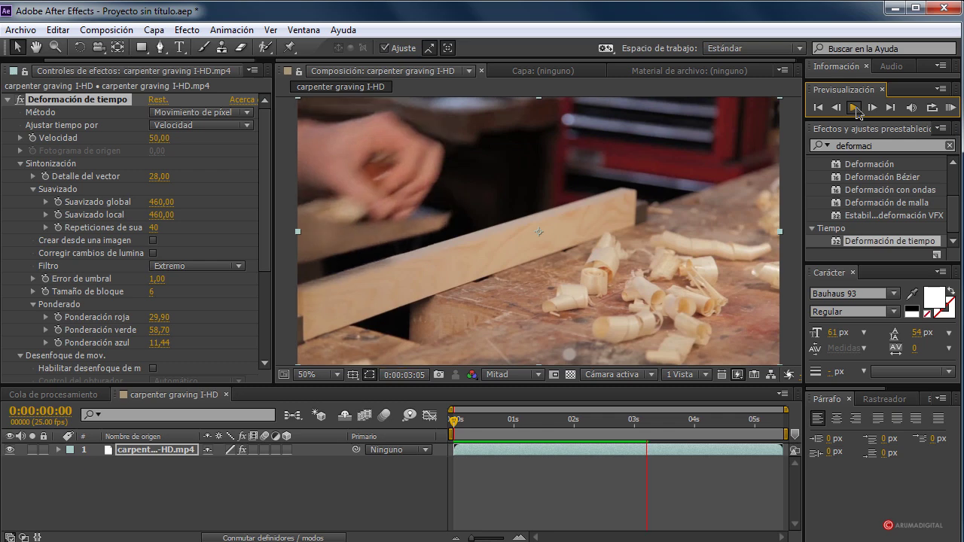
left_click_drag(643, 420, 424, 422)
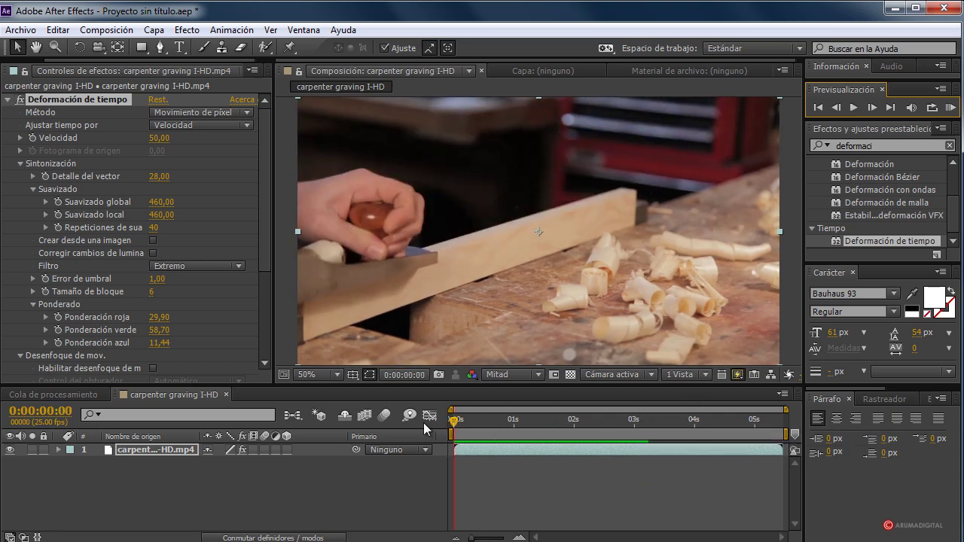
left_click(856, 108)
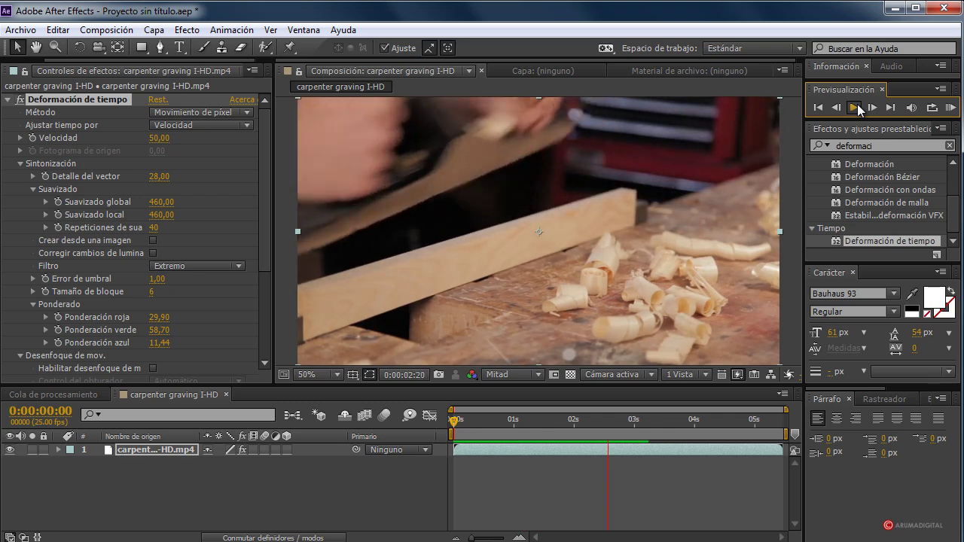
left_click(857, 108)
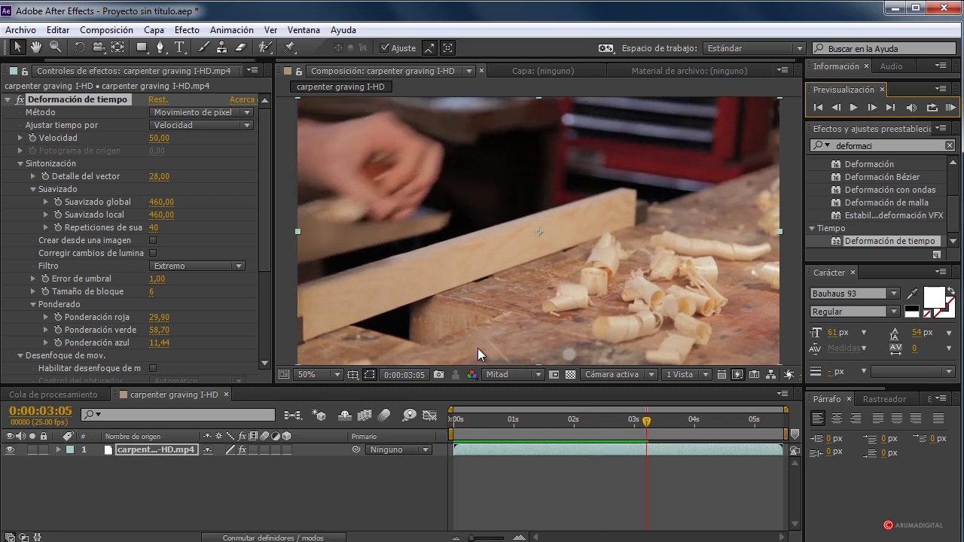
Set Velocidad to 10 and preview the clip from the first frame
left_click(158, 138)
type("10")
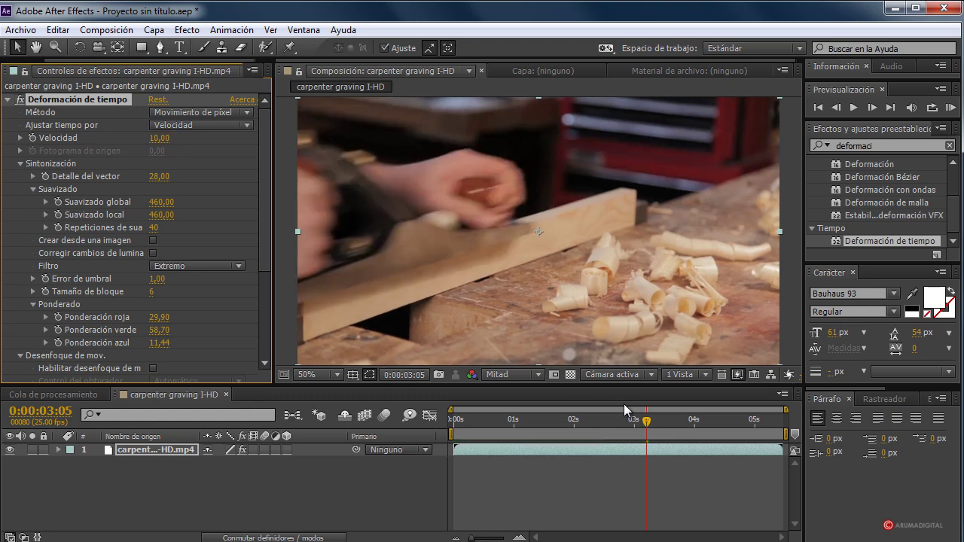
left_click_drag(646, 420, 433, 423)
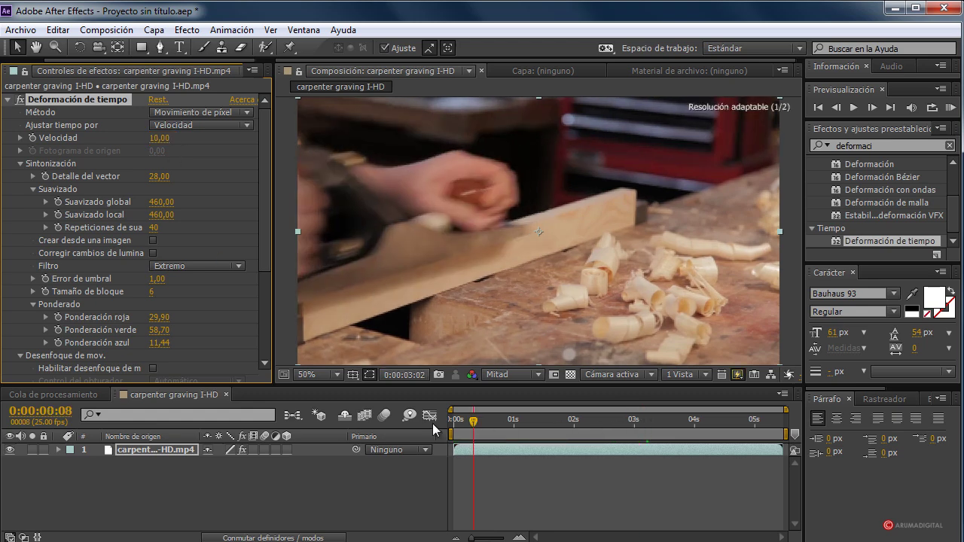
left_click(855, 108)
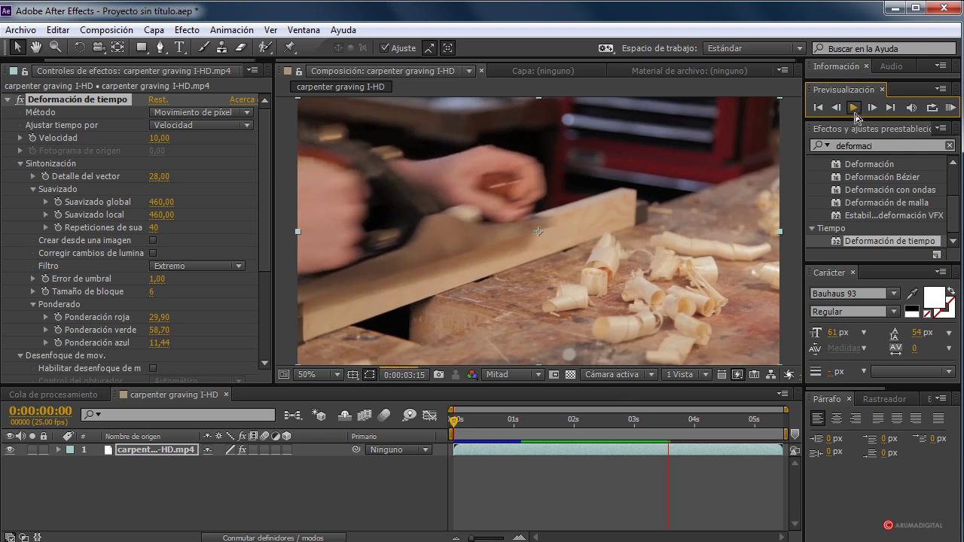
left_click(854, 109)
mouse_move(668, 422)
left_mouse_down()
mouse_move(634, 422)
mouse_move(641, 428)
left_mouse_up()
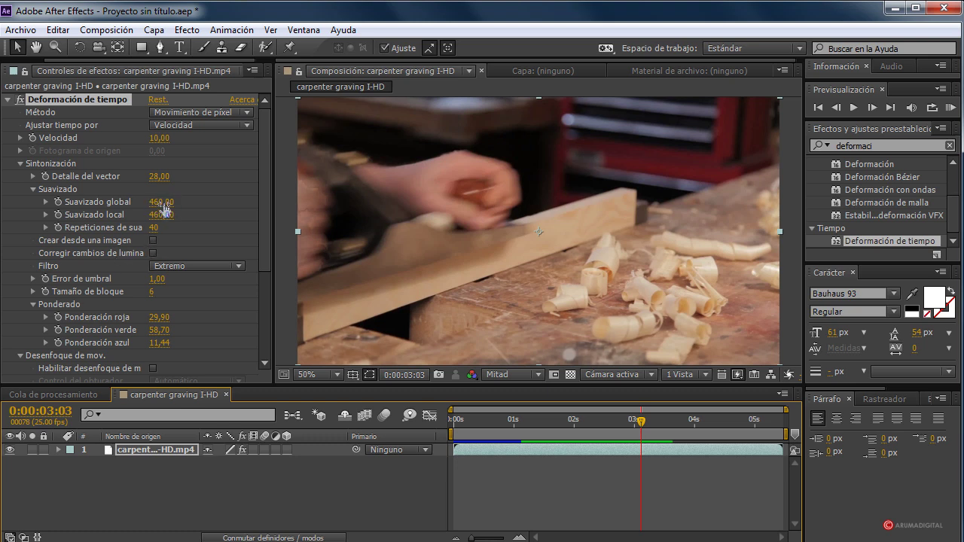
Raise Suavizado global to 1120 and preview the clip from the start
mouse_move(167, 200)
left_mouse_down()
mouse_move(151, 202)
mouse_move(232, 204)
left_mouse_up()
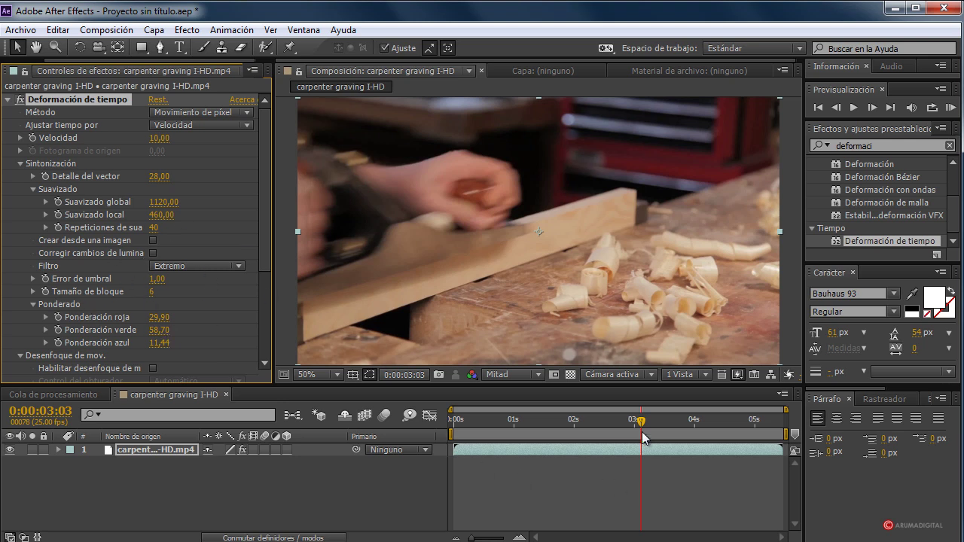
mouse_move(644, 437)
left_mouse_down()
mouse_move(544, 427)
mouse_move(630, 430)
left_mouse_up()
left_click_drag(647, 431, 441, 425)
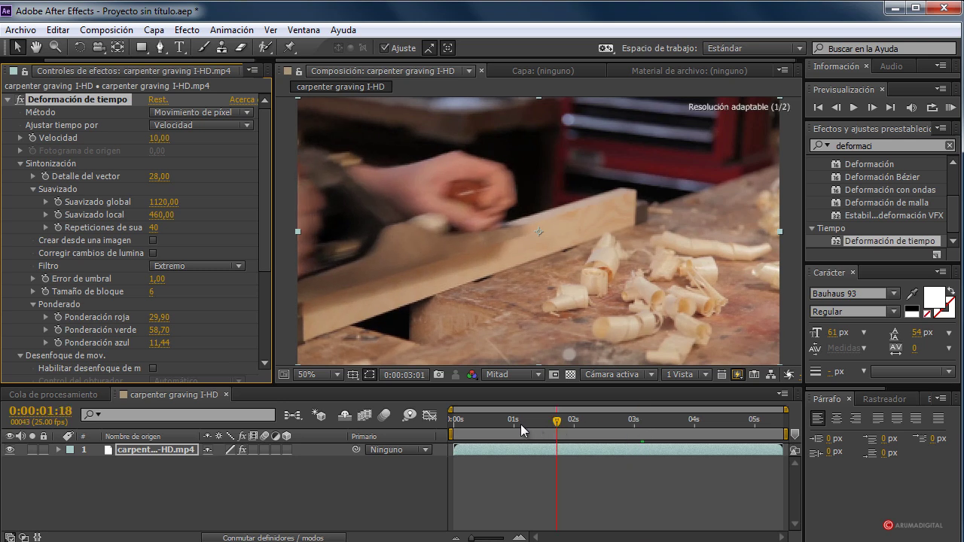
left_click(854, 108)
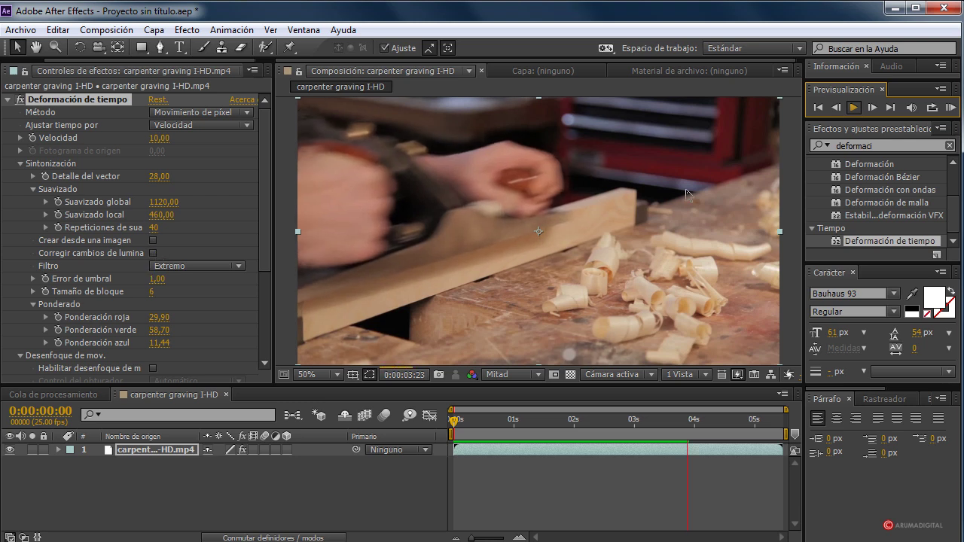
left_click(854, 108)
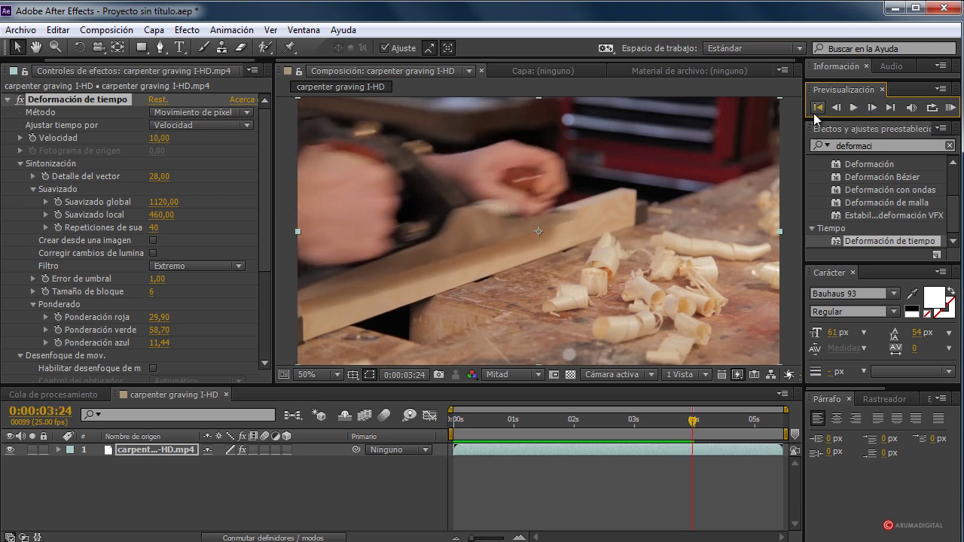
left_click(816, 110)
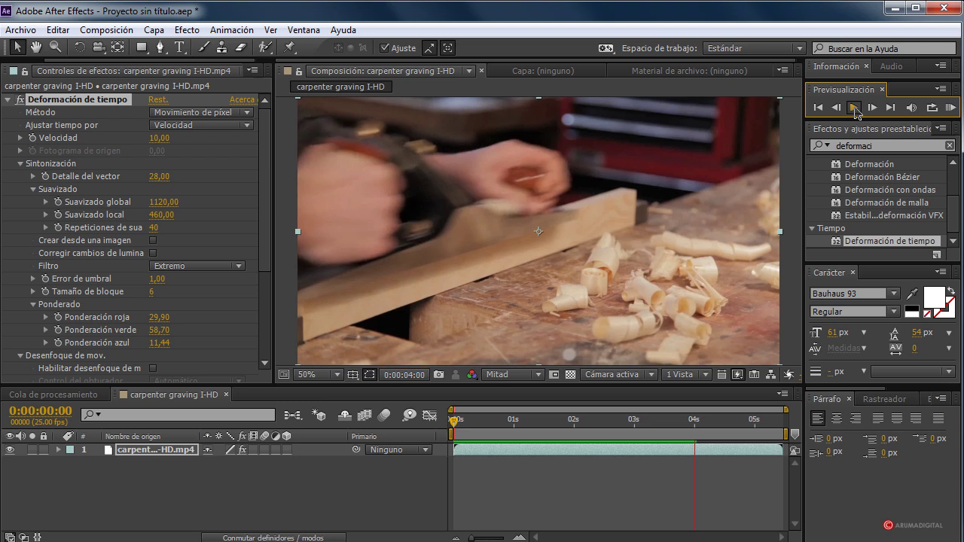
left_click(317, 177)
left_click_drag(702, 429, 453, 420)
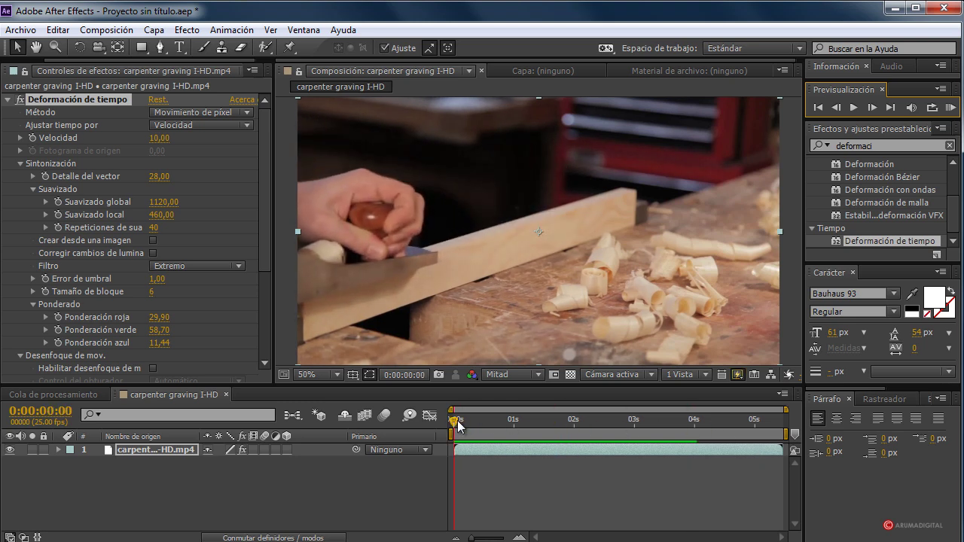
Change Velocidad to 200
left_click(159, 137)
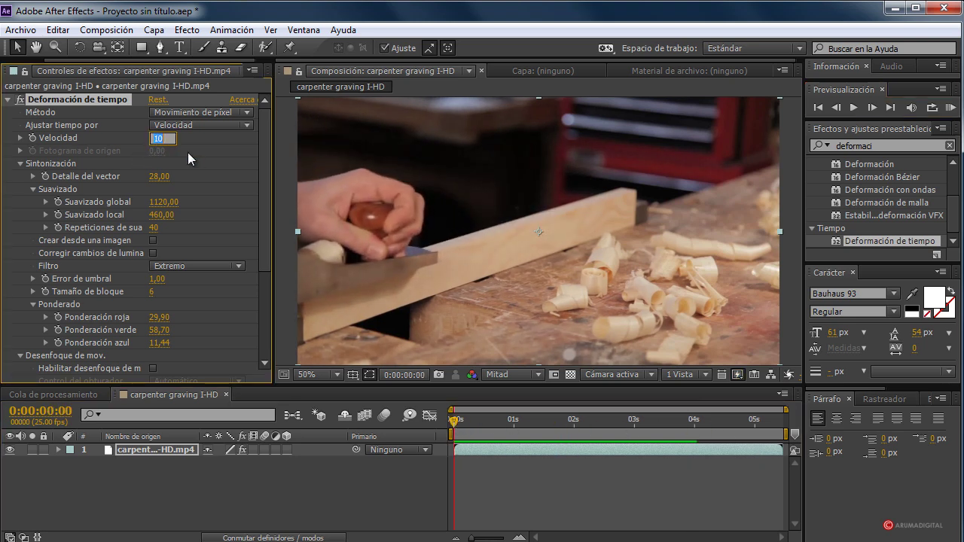
type("200")
key("Return")
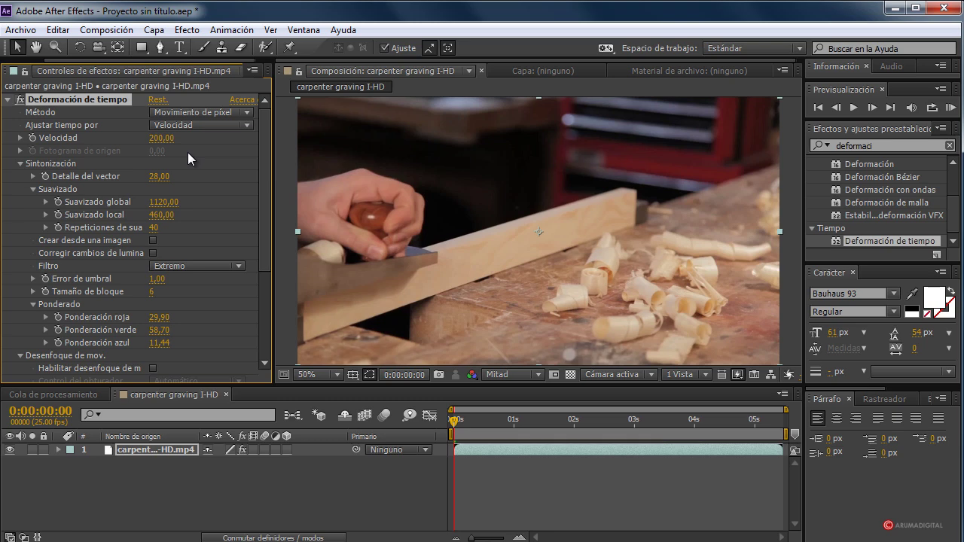
Preview the 200-speed clip, then set Filtro to Normal
left_click(853, 107)
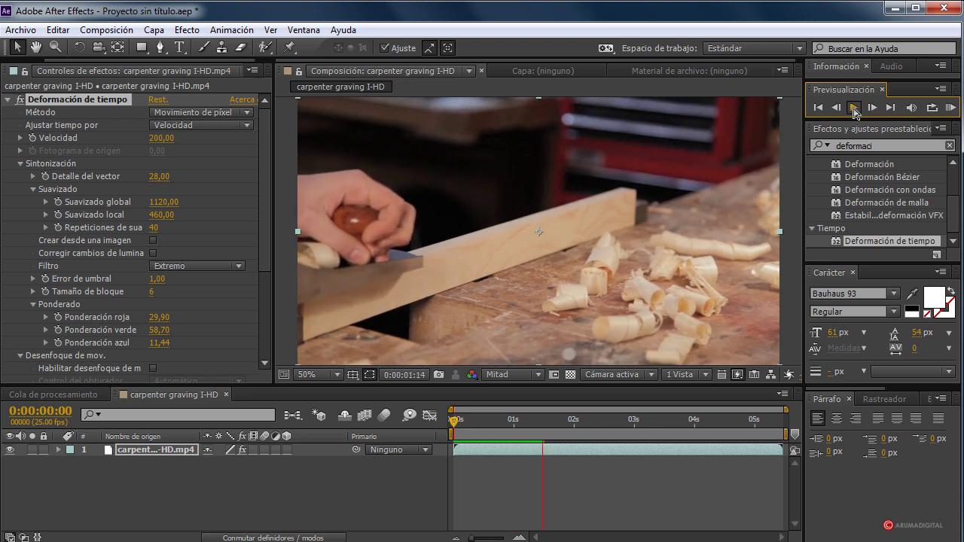
left_click(853, 107)
left_click(205, 265)
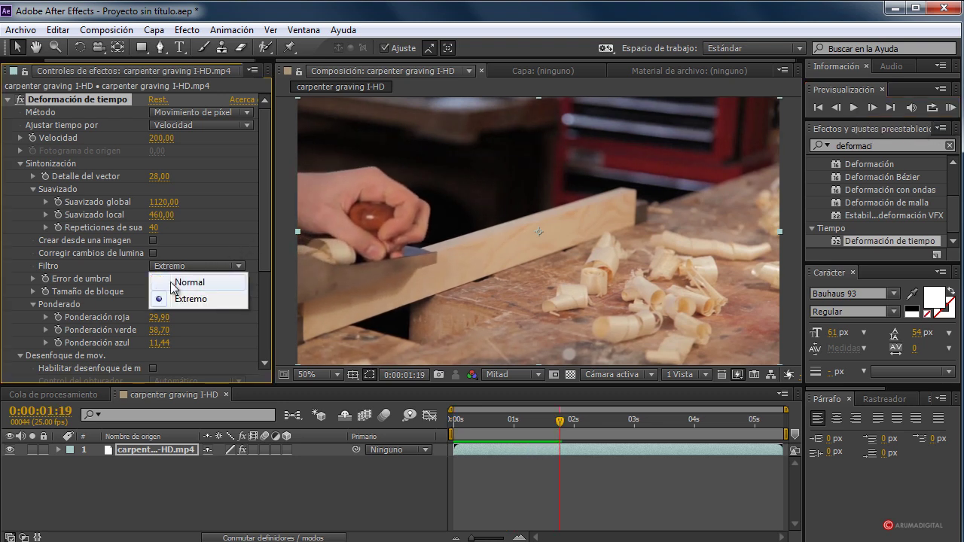
left_click(185, 279)
Replay the clip from the start to check the Normal filter
left_click_drag(557, 420, 454, 420)
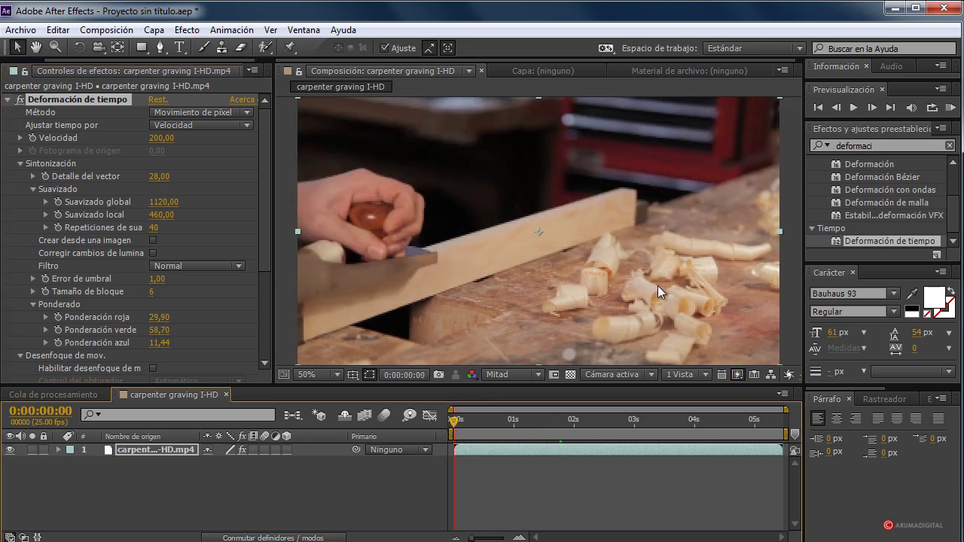
left_click(854, 108)
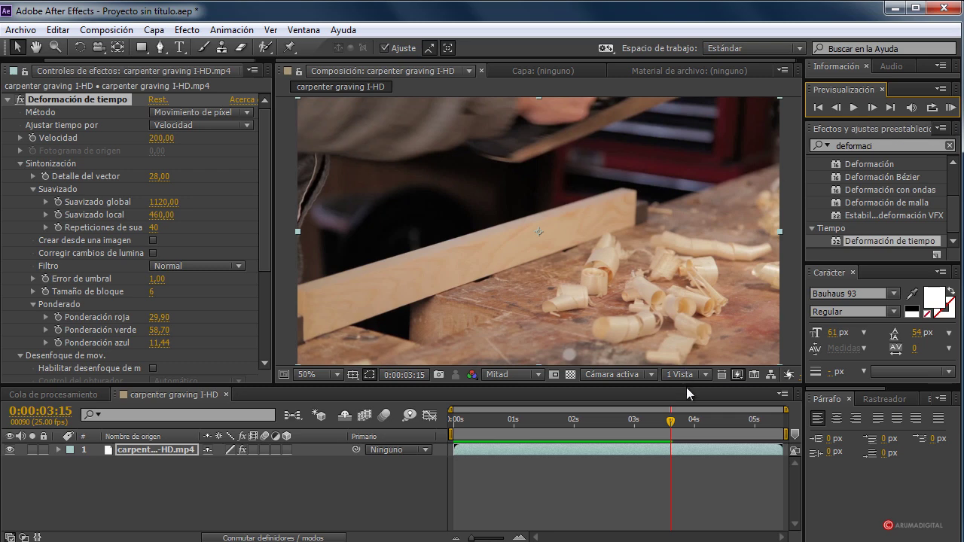
left_click_drag(670, 421, 505, 438)
key("Home")
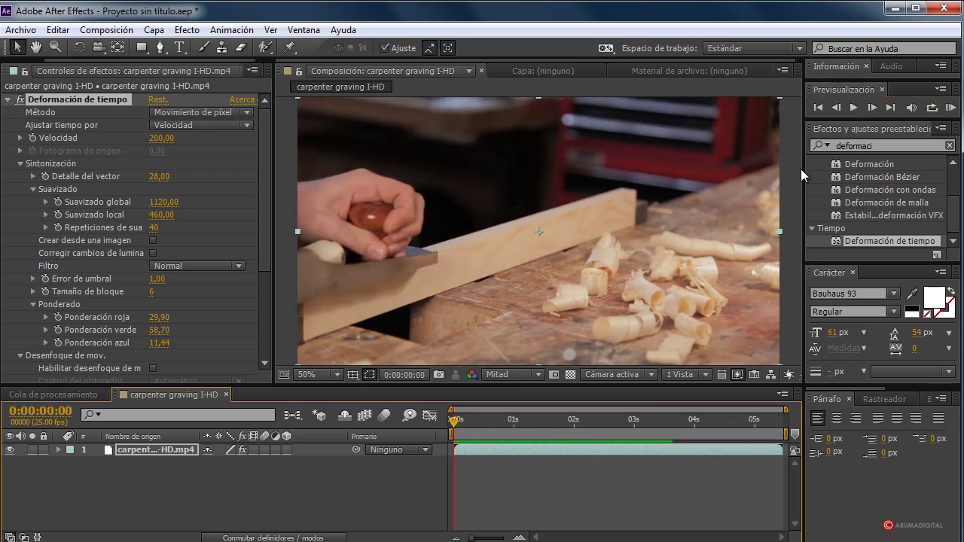
left_click(852, 109)
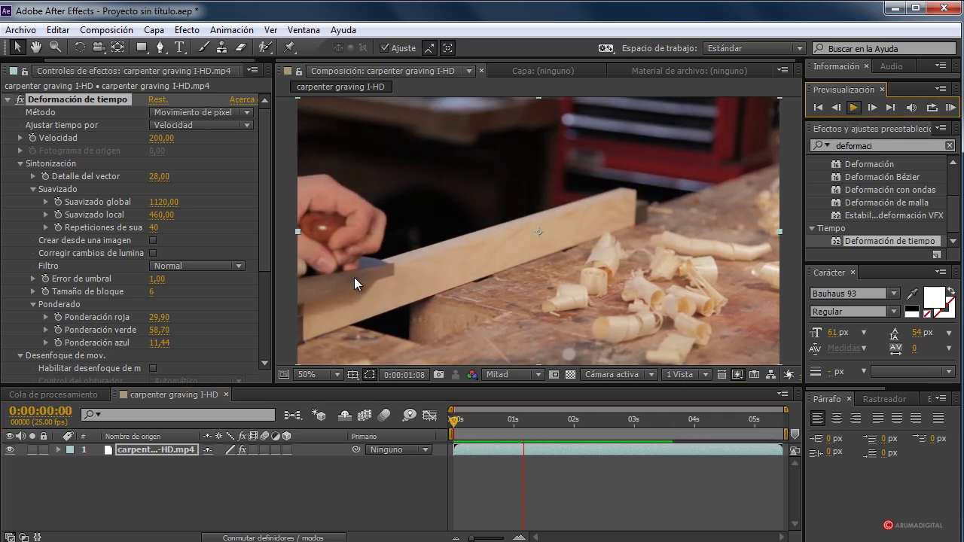
left_click(852, 108)
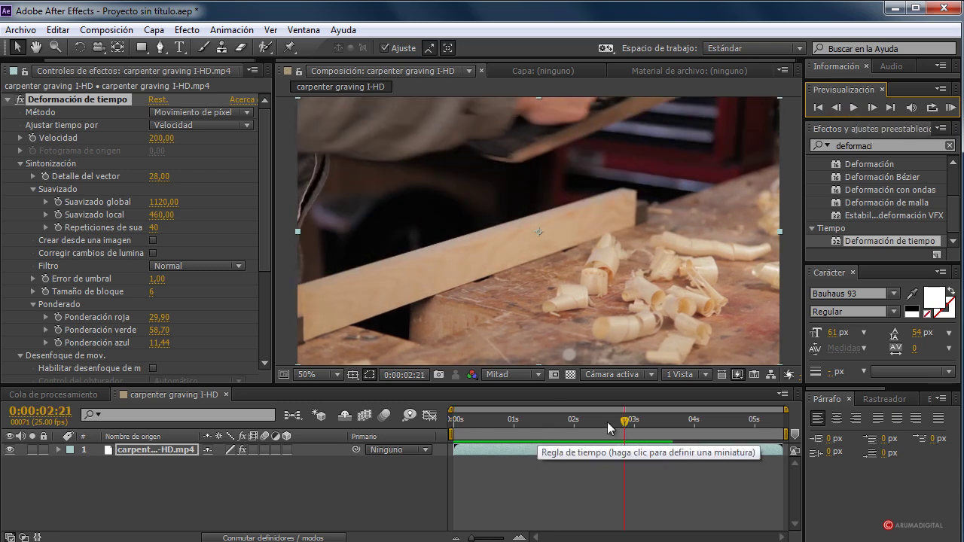
left_click_drag(610, 427, 456, 429)
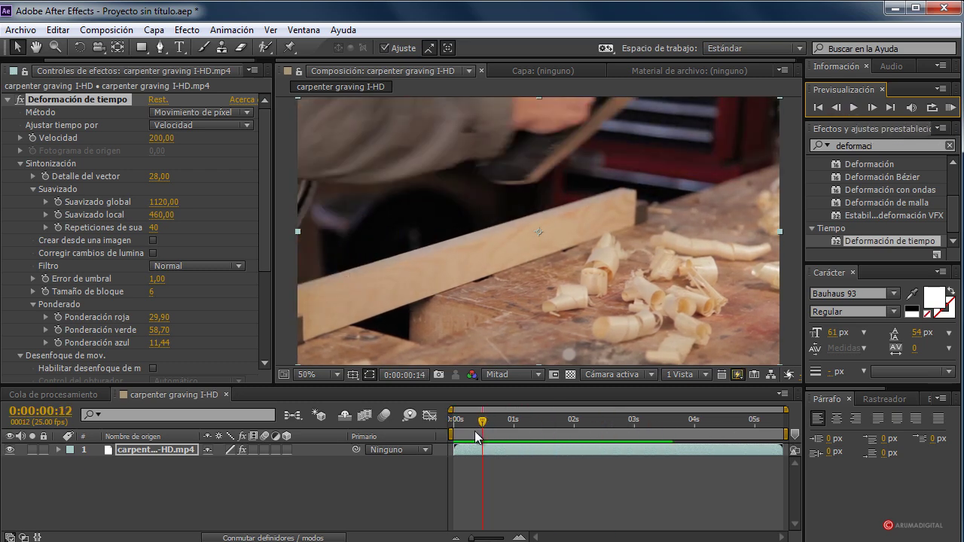
Turn on motion blur in Deformación de tiempo
left_click(152, 368)
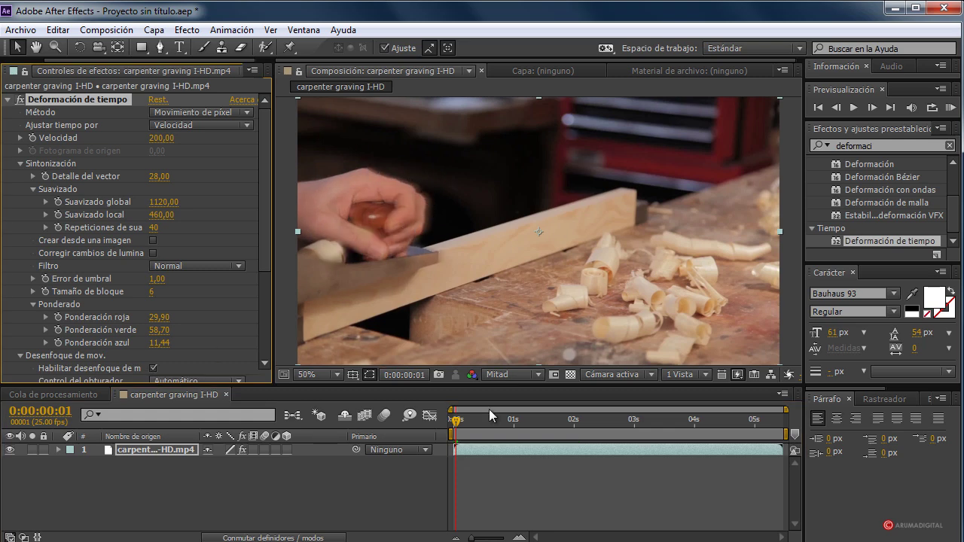
left_click_drag(456, 422, 466, 422)
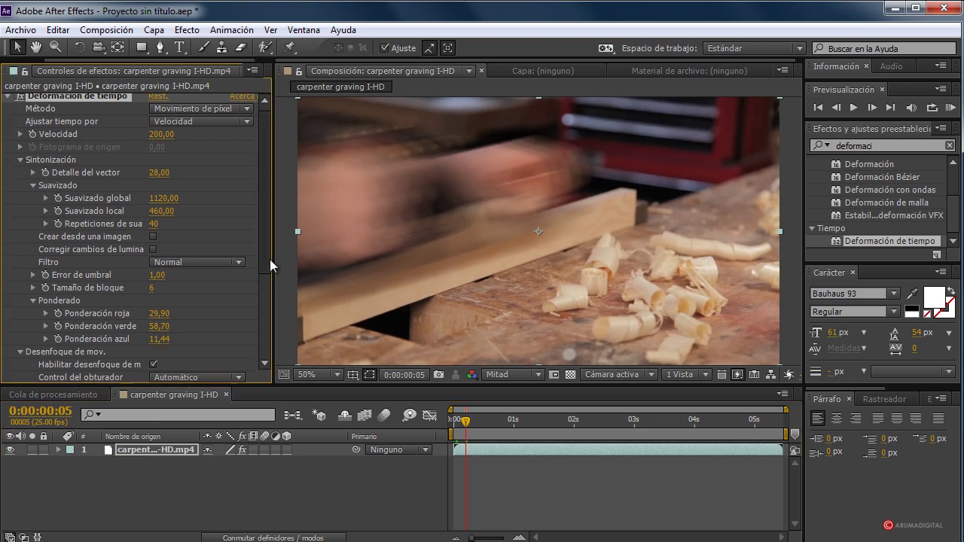
scroll(266, 293, "down", 5)
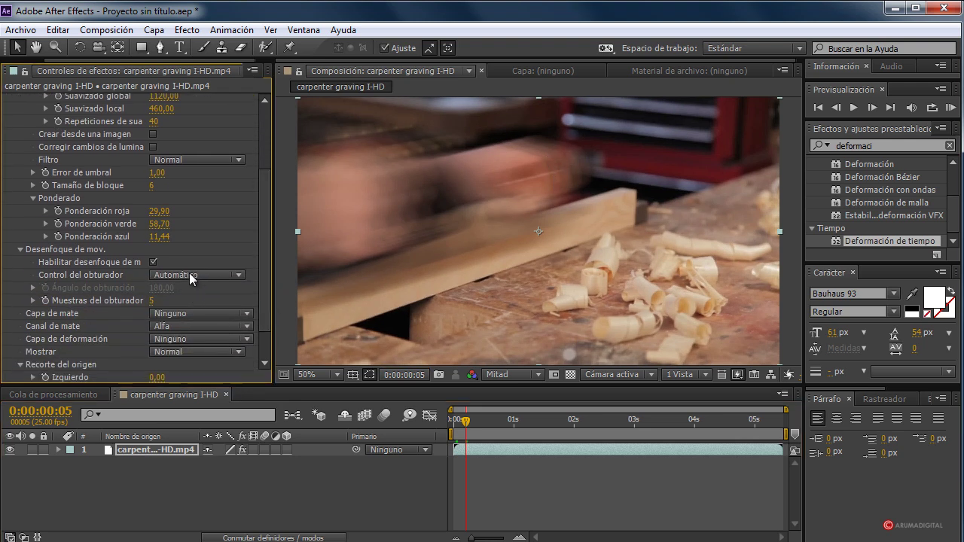
Keep Control del obturador on Automático, set Muestras del obturador to 10, and preview from the start
left_click(188, 274)
left_click(124, 300)
left_click_drag(155, 299, 160, 299)
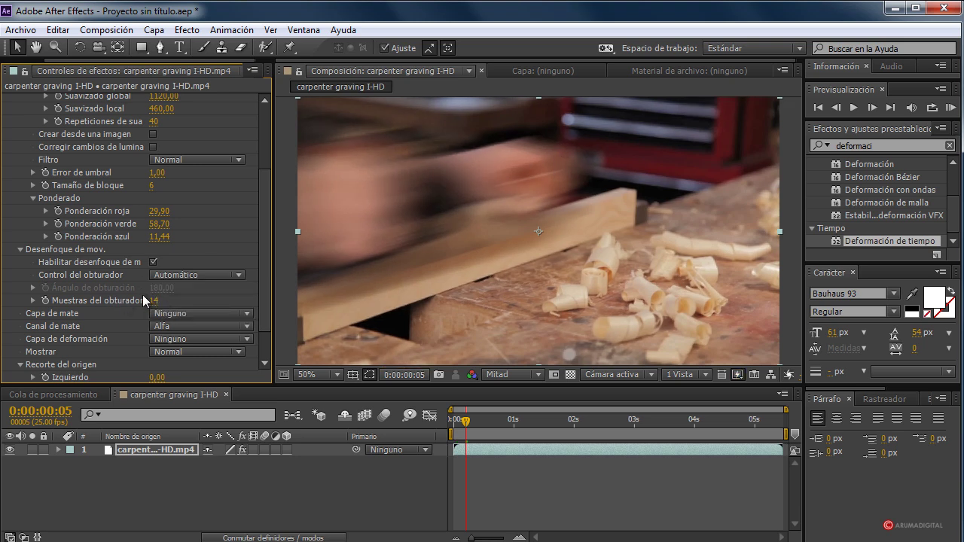
left_click_drag(150, 302, 148, 302)
left_click_drag(469, 427, 454, 426)
left_click(853, 107)
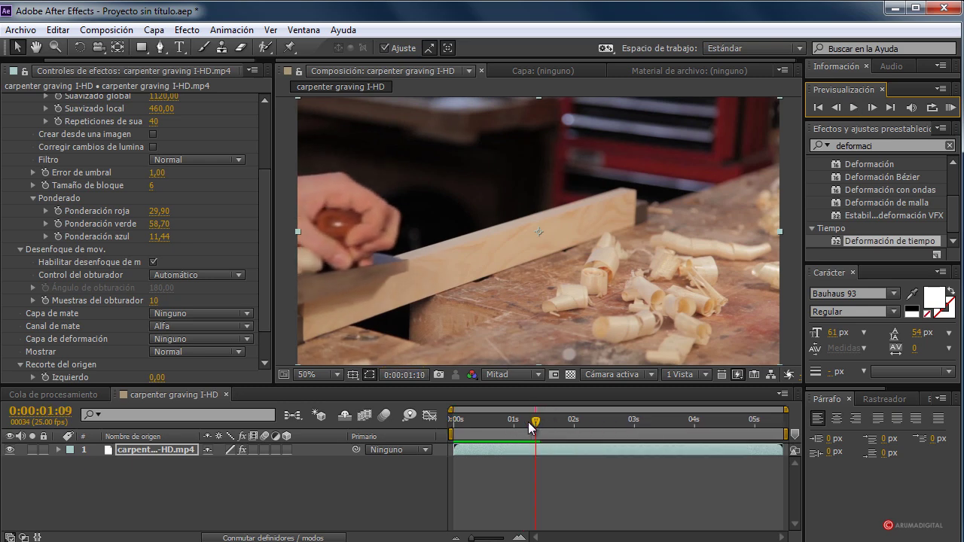
left_click(854, 109)
left_click(854, 108)
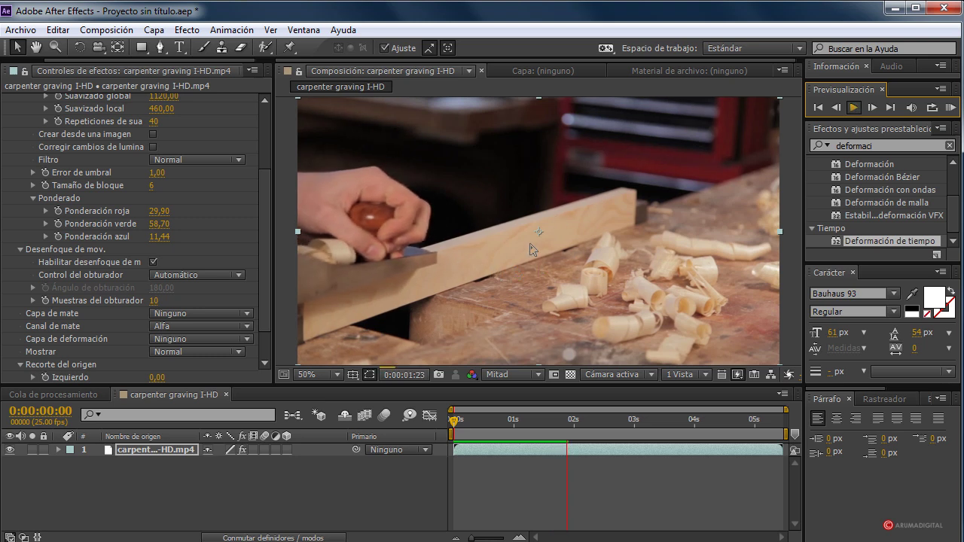
left_click(855, 108)
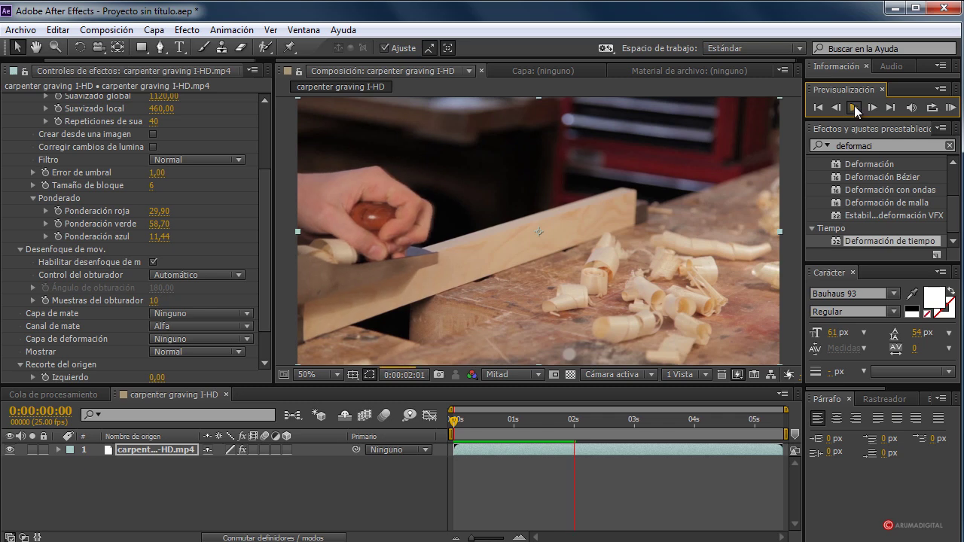
left_click(453, 419)
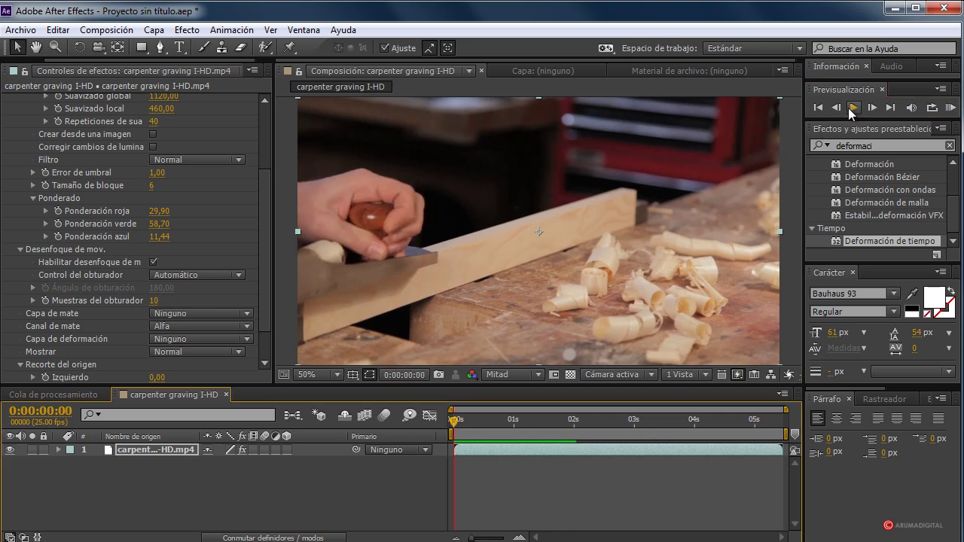
left_click(855, 108)
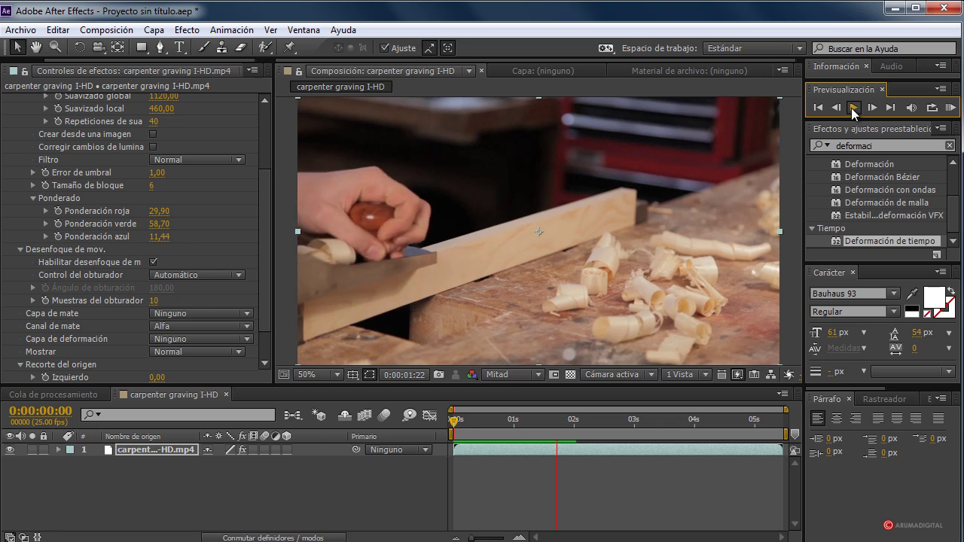
left_click(854, 109)
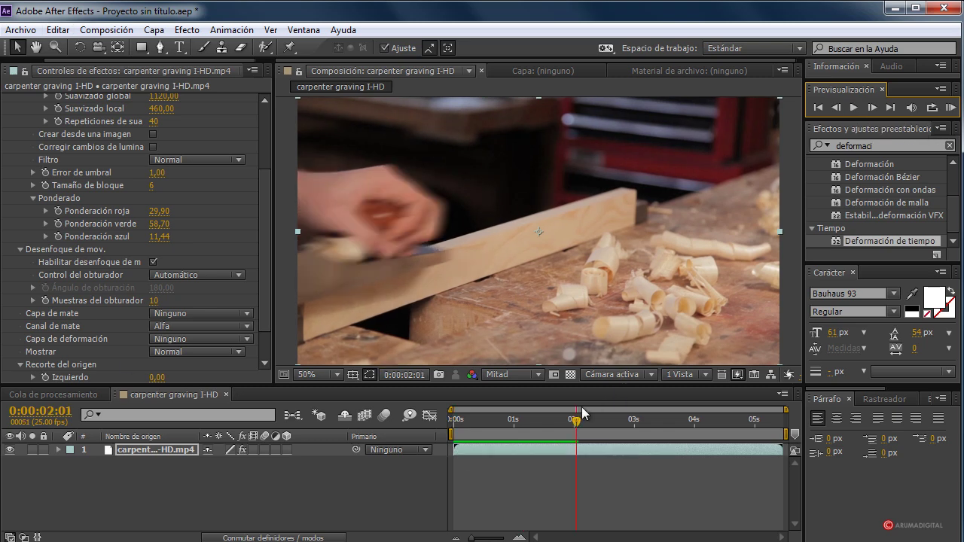
left_click_drag(575, 424, 420, 425)
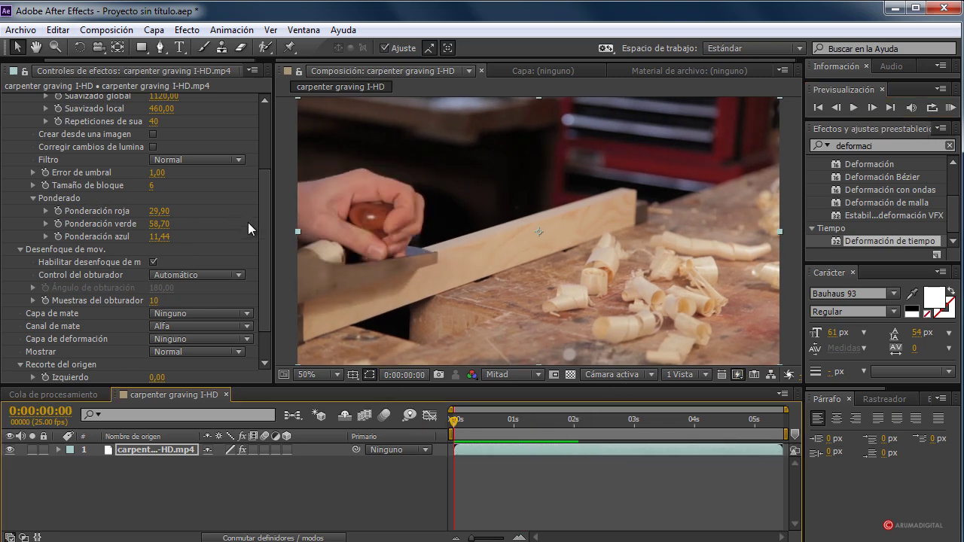
scroll(248, 222, "up", 5)
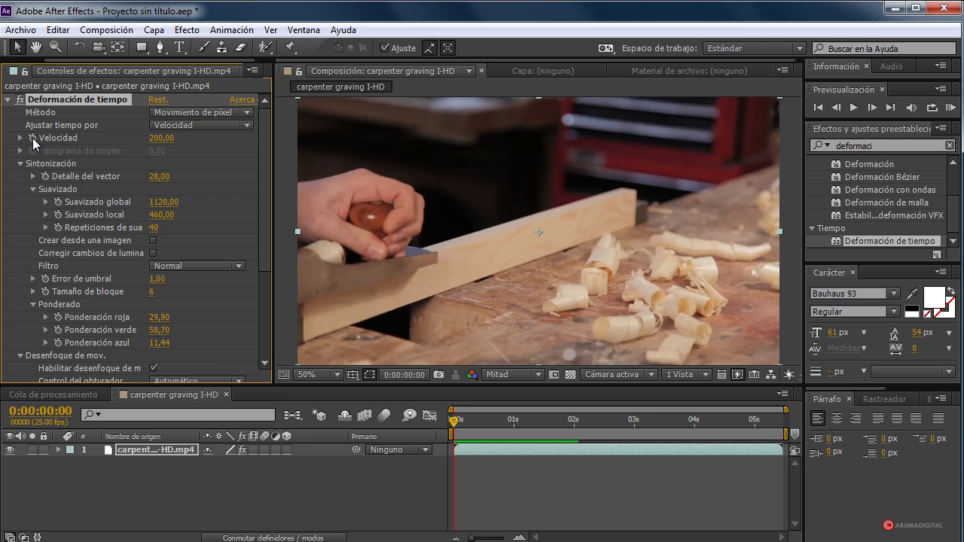
Add a wiggle(1,100) expression to Deformación de tiempo's Velocidad so it reads about 246,70
left_click(32, 137, "alt")
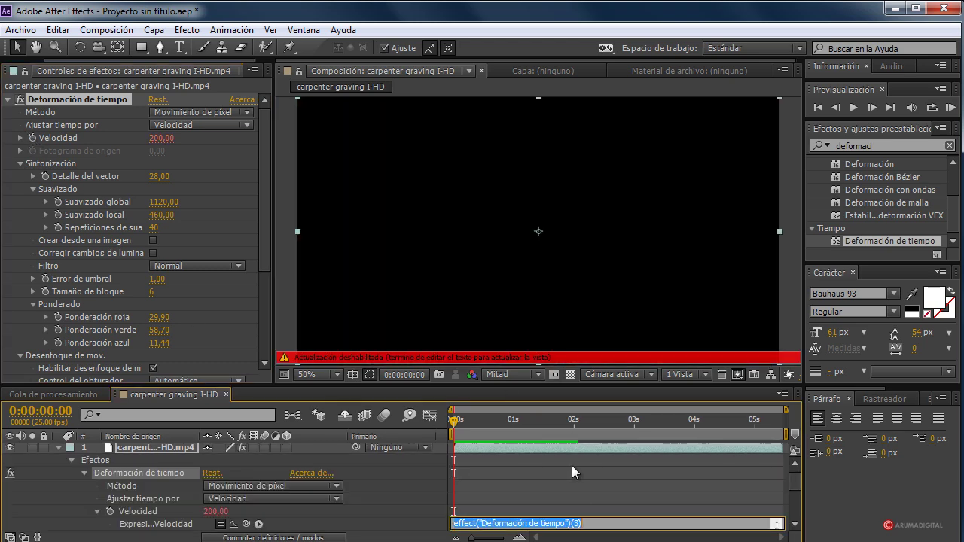
type("wi")
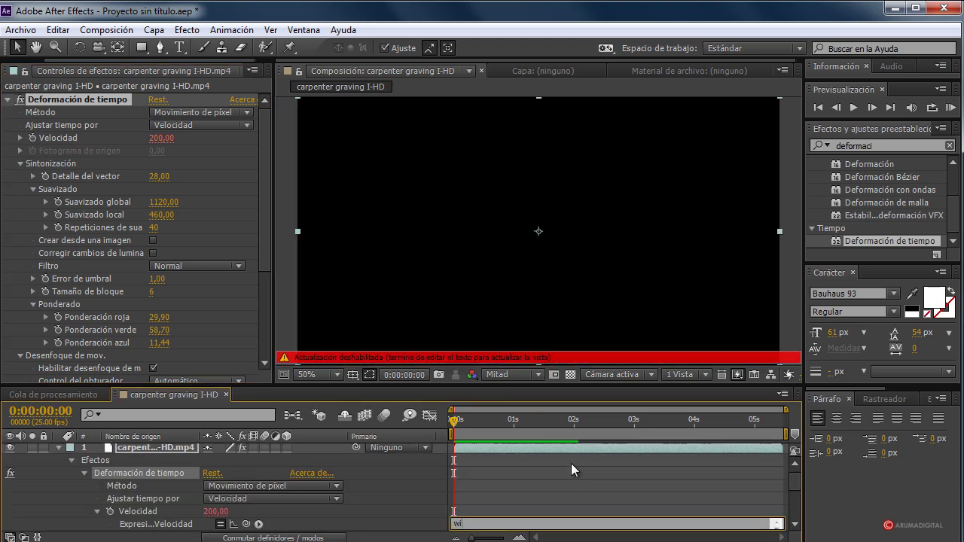
type("ggle")
type("(")
type("1,100")
left_click(504, 475)
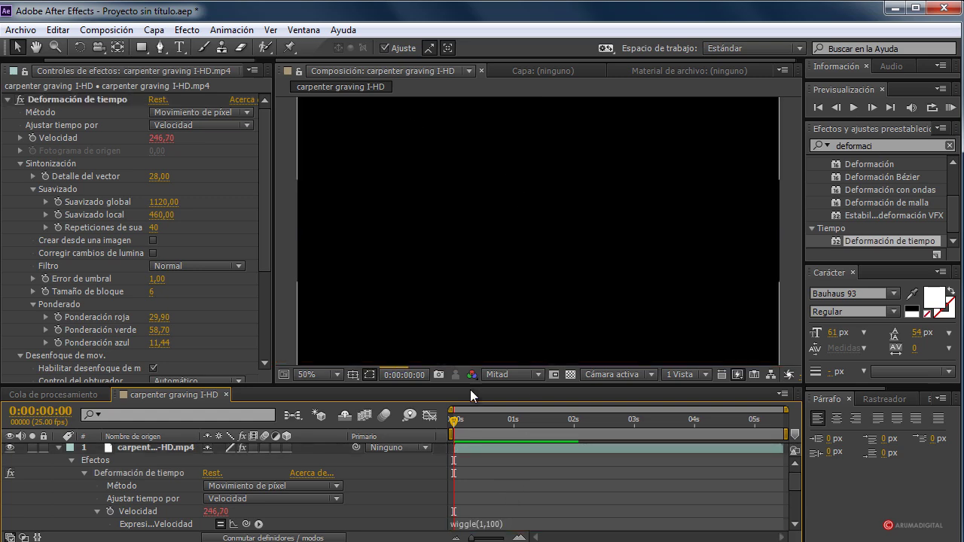
Disable Habilitar desenfoque de movimiento on the planing clip's time warp and preview the wiggling playback
mouse_move(459, 419)
left_mouse_down()
mouse_move(477, 418)
mouse_move(391, 416)
left_mouse_up()
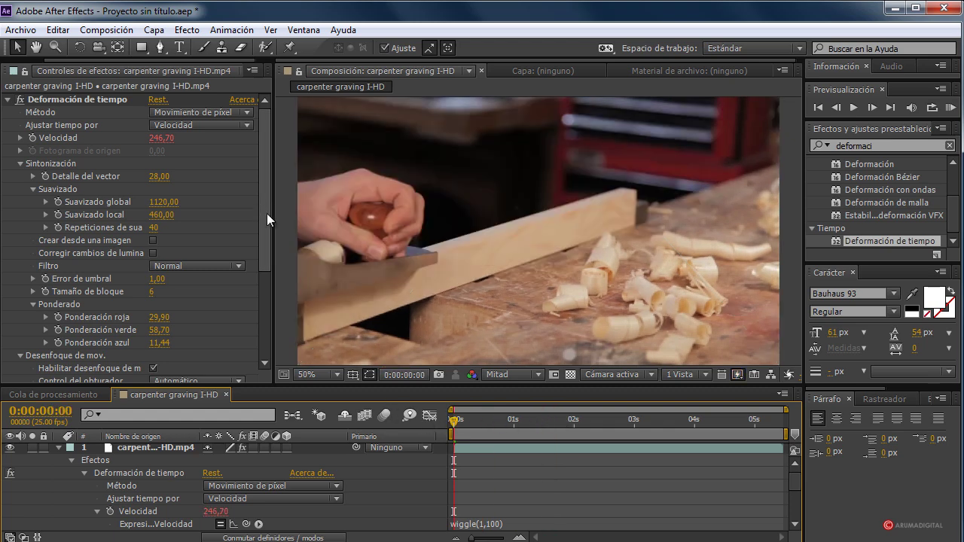
left_click(267, 213)
mouse_move(264, 258)
left_mouse_down()
mouse_move(271, 299)
mouse_move(260, 299)
left_mouse_up()
left_click(156, 295)
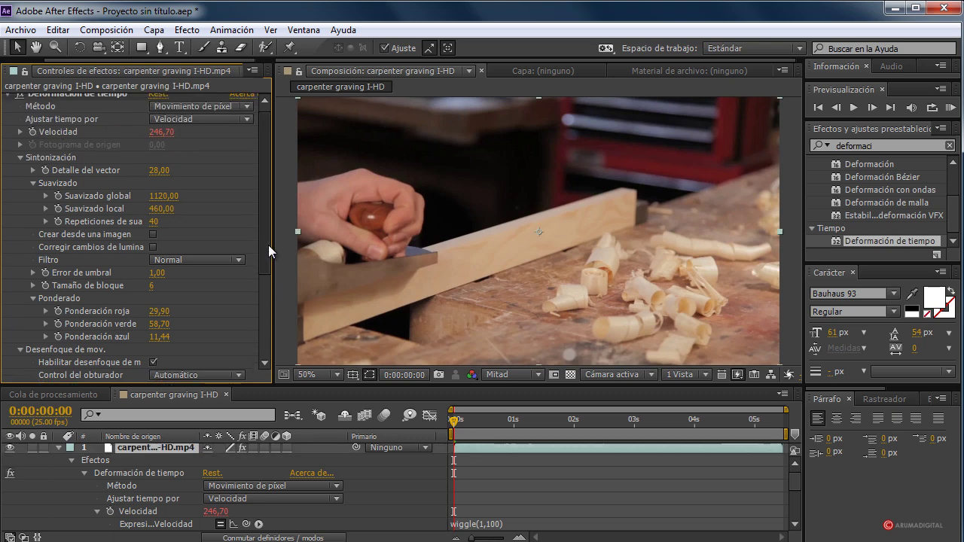
left_click(153, 272)
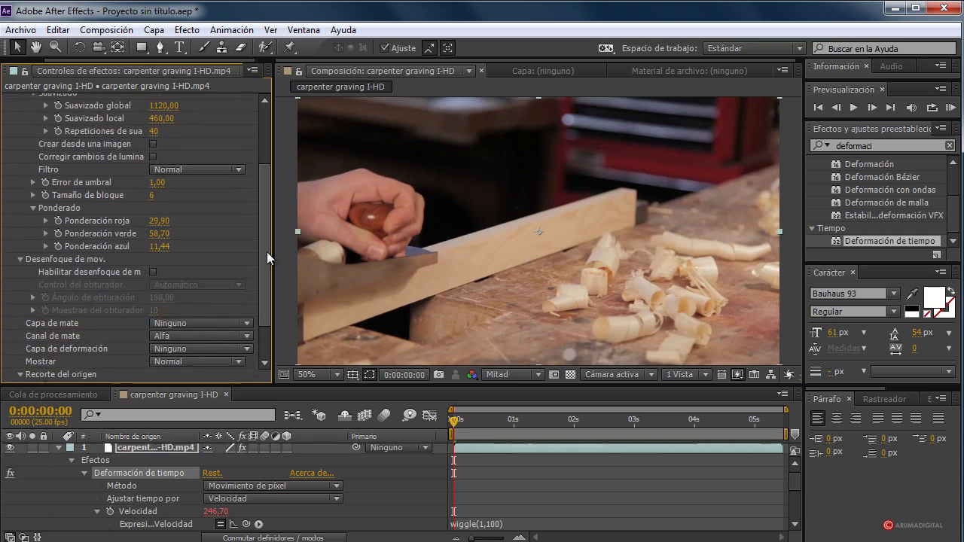
left_click_drag(266, 252, 266, 173)
left_click(856, 109)
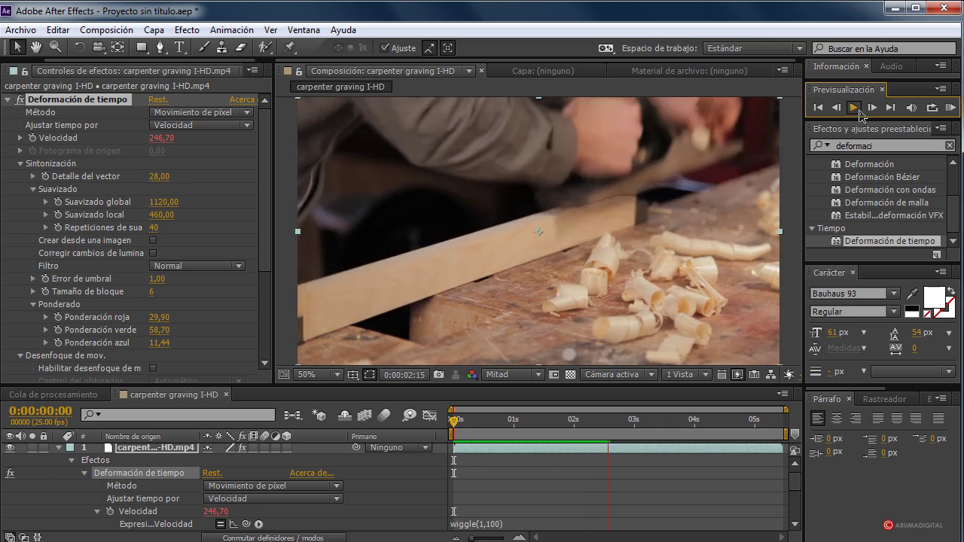
Stop playback, return to the first frame, and scrub the base Velocidad down to 150
left_click(860, 111)
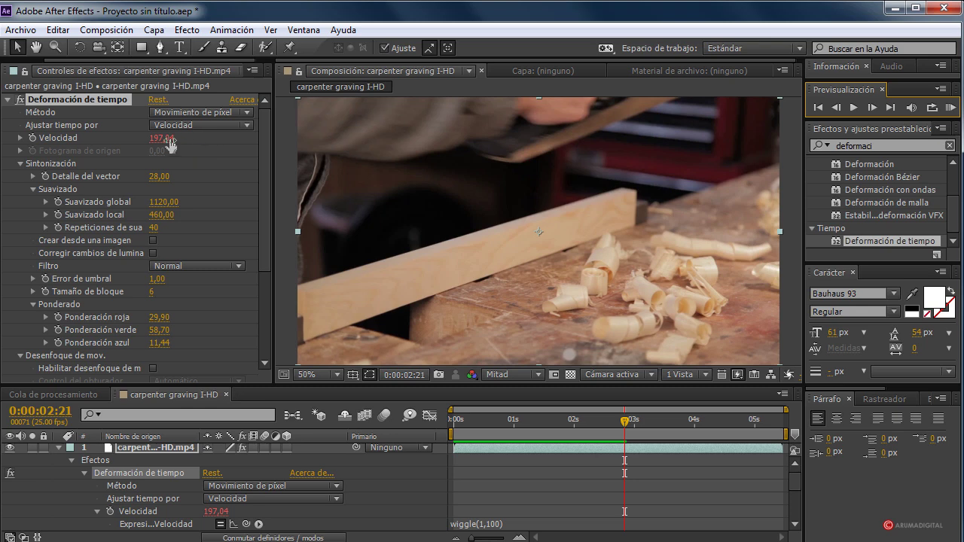
left_click_drag(627, 425, 435, 425)
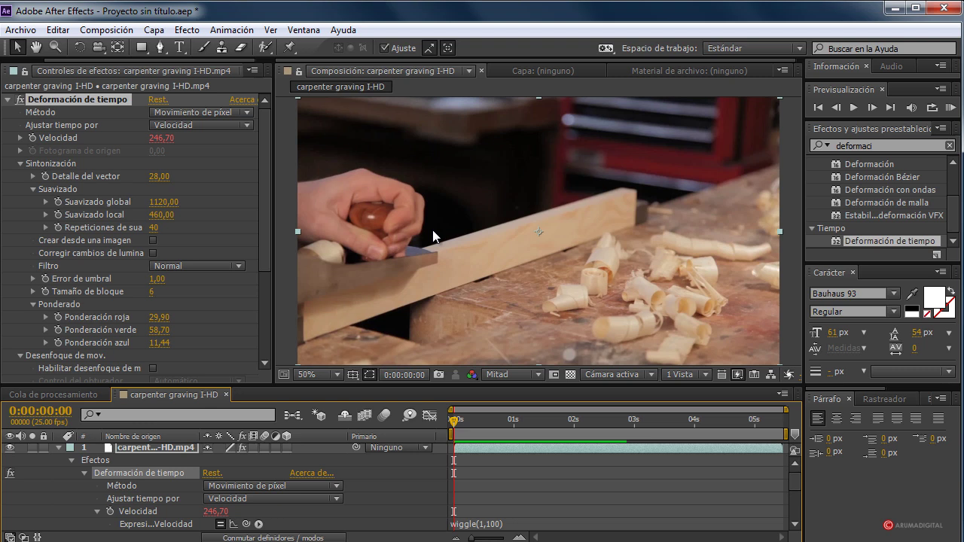
left_click_drag(158, 137, 110, 140)
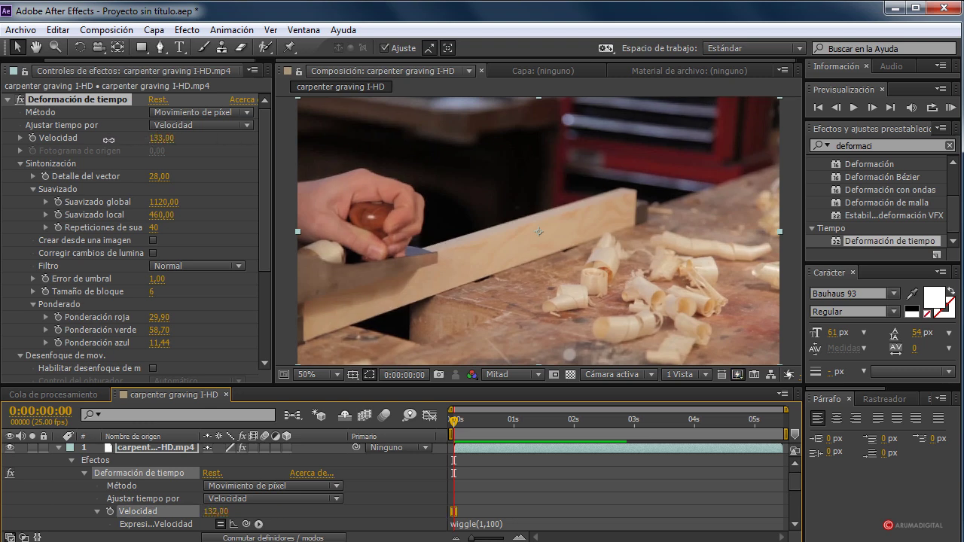
Scrub the base Velocidad down to 96 and check the wiggled value a few frames in
left_click(461, 423)
mouse_move(460, 425)
left_mouse_down()
mouse_move(556, 428)
mouse_move(452, 428)
left_mouse_up()
left_click_drag(170, 143, 146, 138)
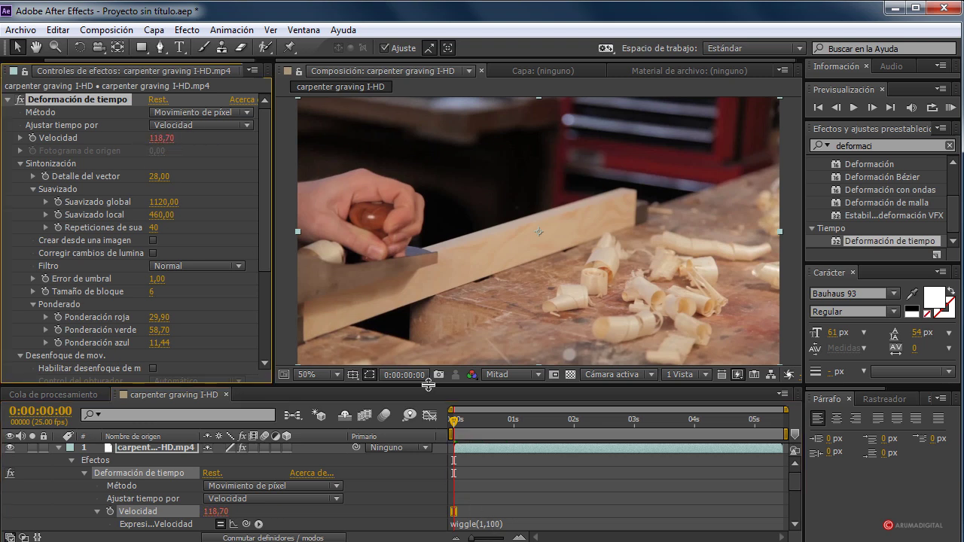
mouse_move(462, 422)
left_mouse_down()
mouse_move(531, 427)
mouse_move(429, 424)
left_mouse_up()
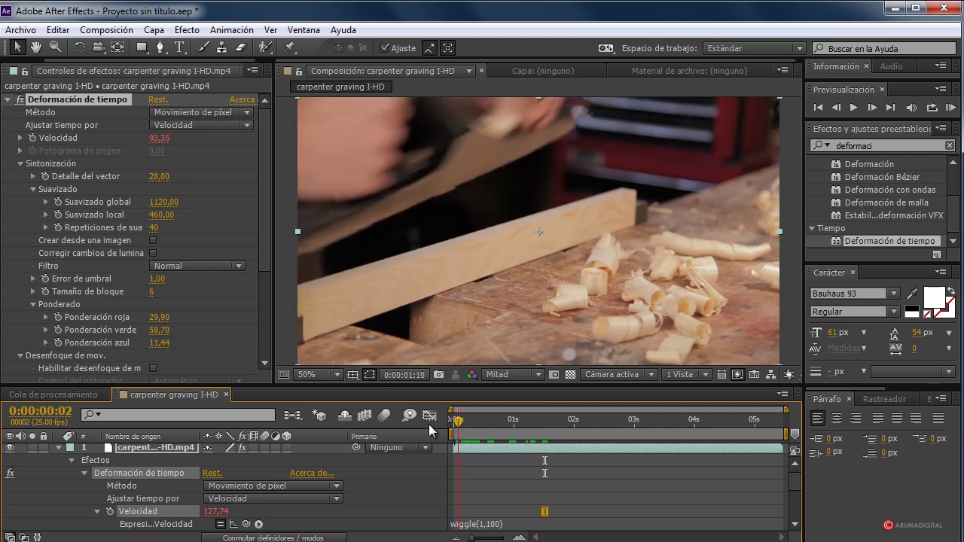
Preview the planing clip with the lowered, wiggle-driven slow-motion speed
left_click(856, 107)
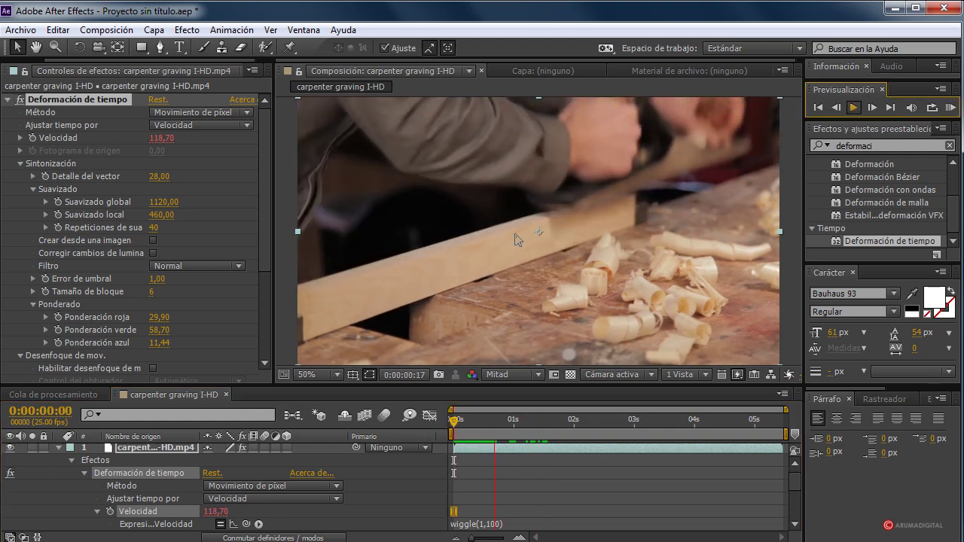